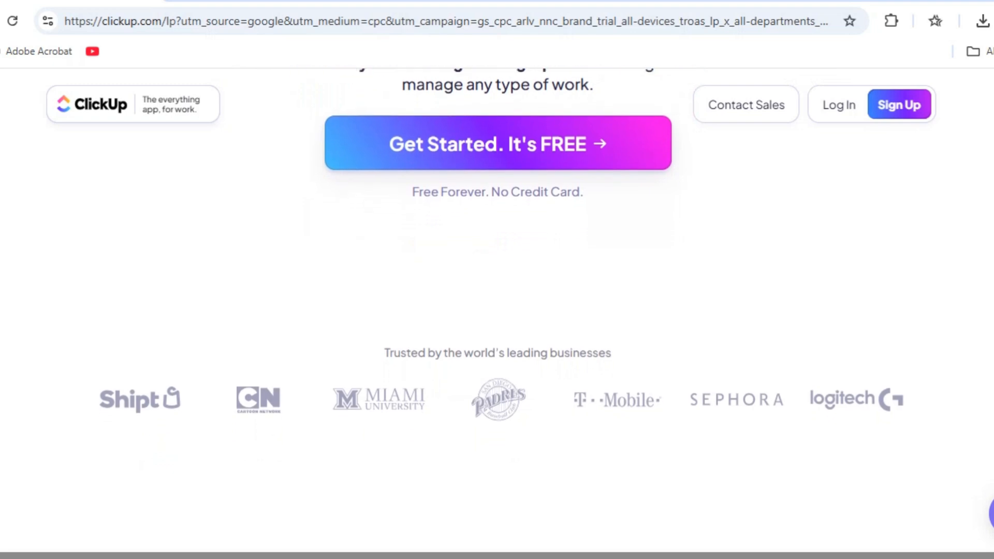
Step: Look through the ClickUp landing page down to the feature overview of AI-powered productivity, work views and customization
scroll(497, 311, down, 2)
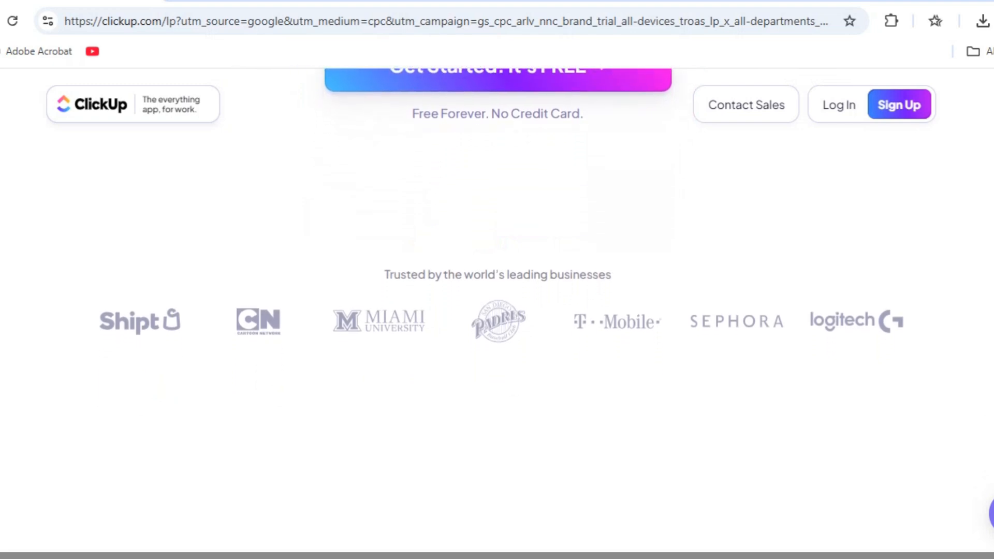
scroll(497, 311, down, 2)
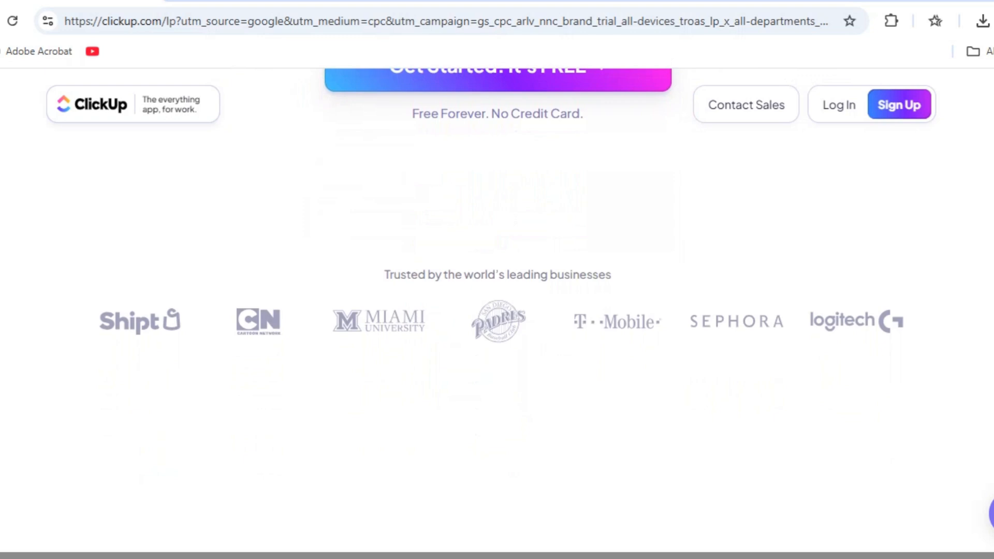
scroll(497, 311, down, 1)
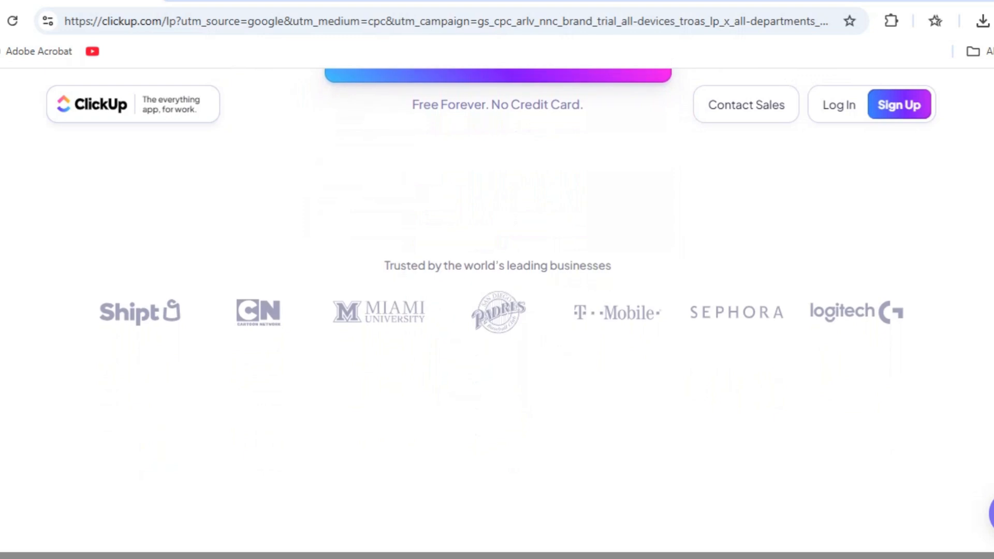
scroll(497, 311, down, 1)
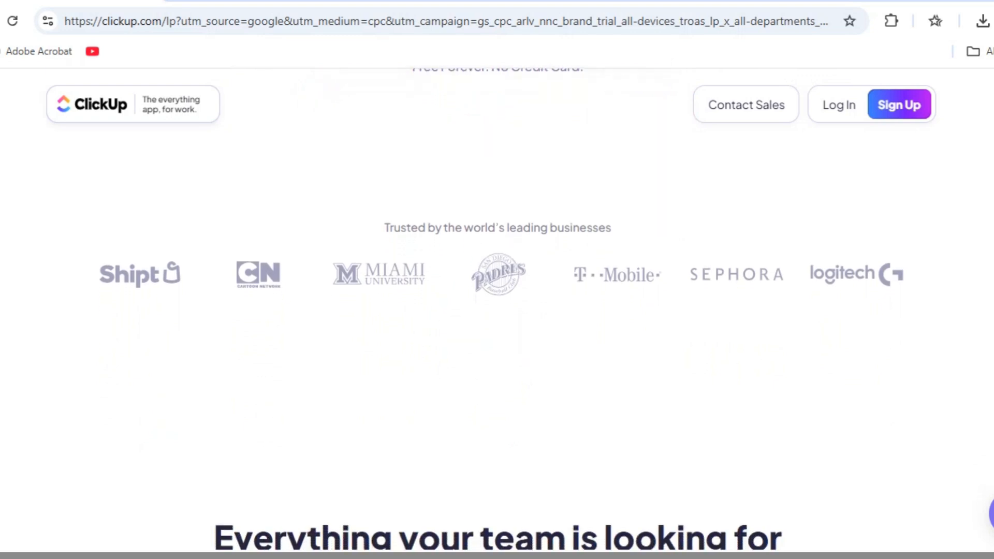
scroll(497, 311, down, 1)
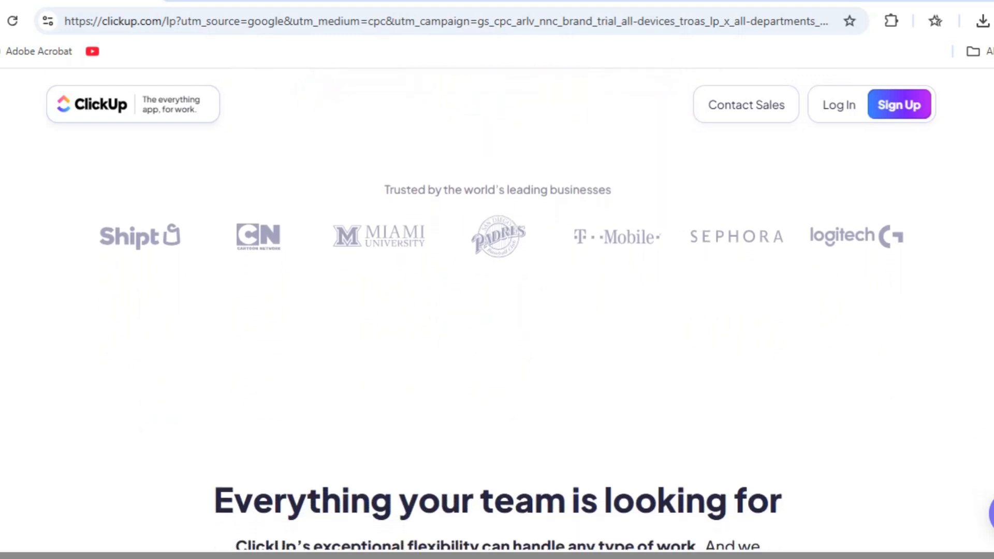
scroll(497, 310, down, 1)
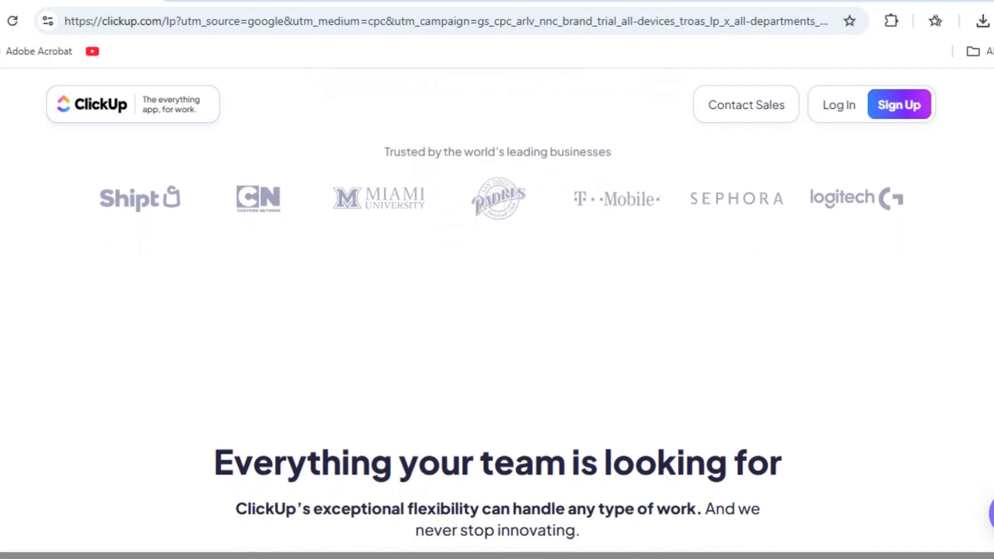
scroll(497, 311, down, 1)
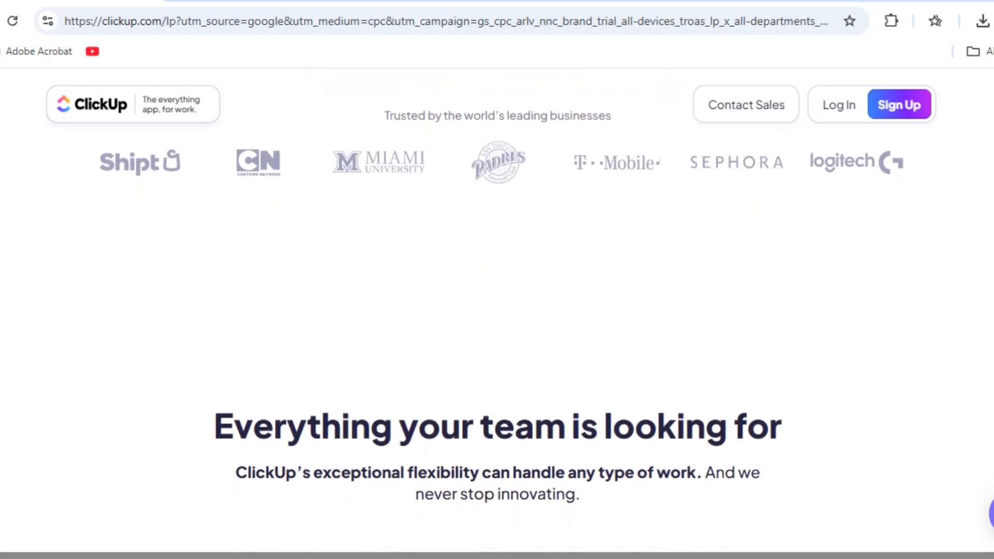
scroll(497, 310, down, 1)
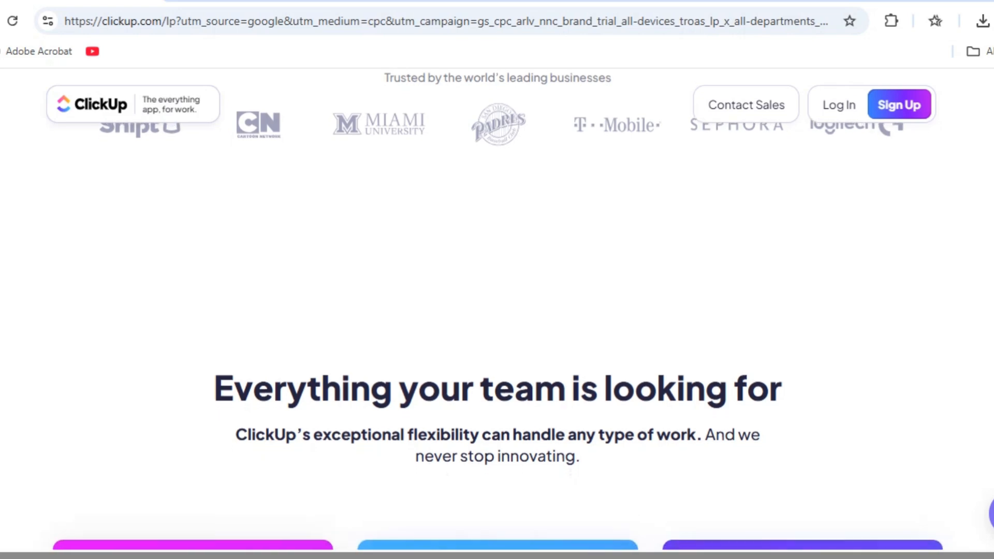
scroll(497, 311, down, 1)
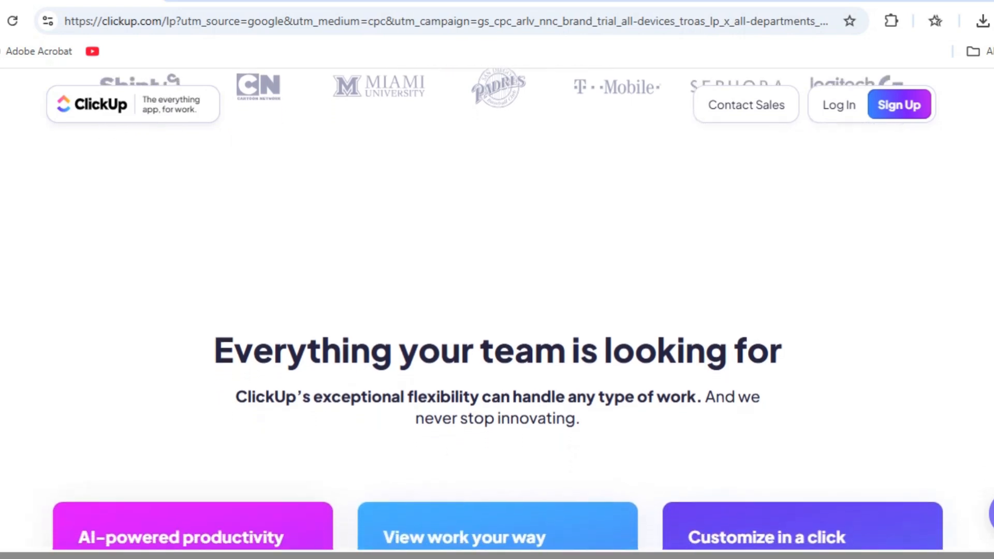
scroll(497, 311, down, 1)
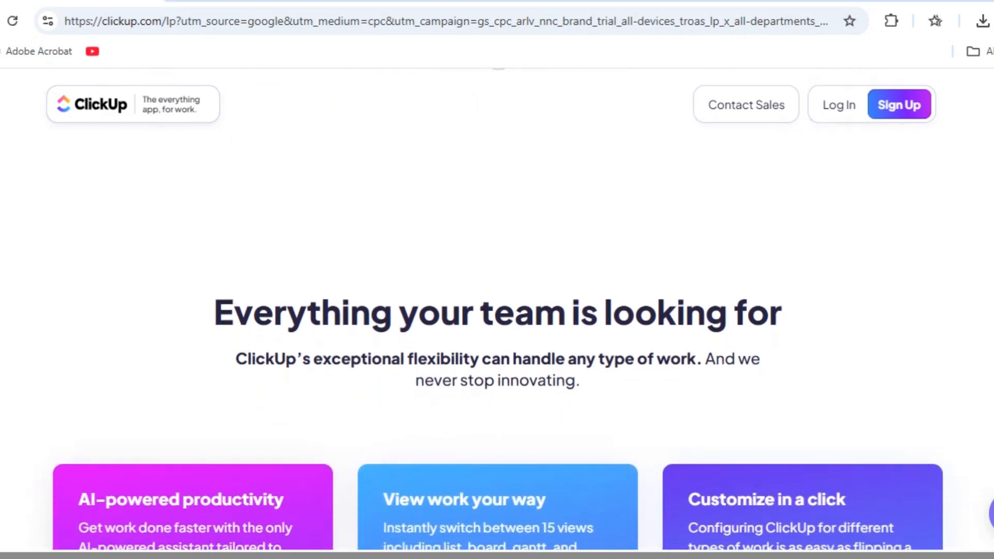
scroll(496, 310, down, 1)
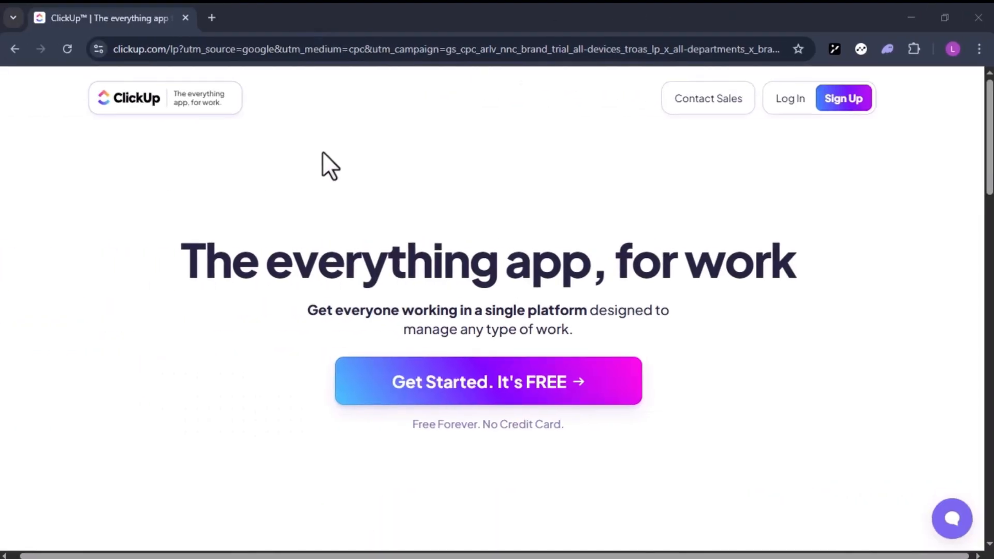
Step: Open the log-in page and start signing in with the work email
click(781, 103)
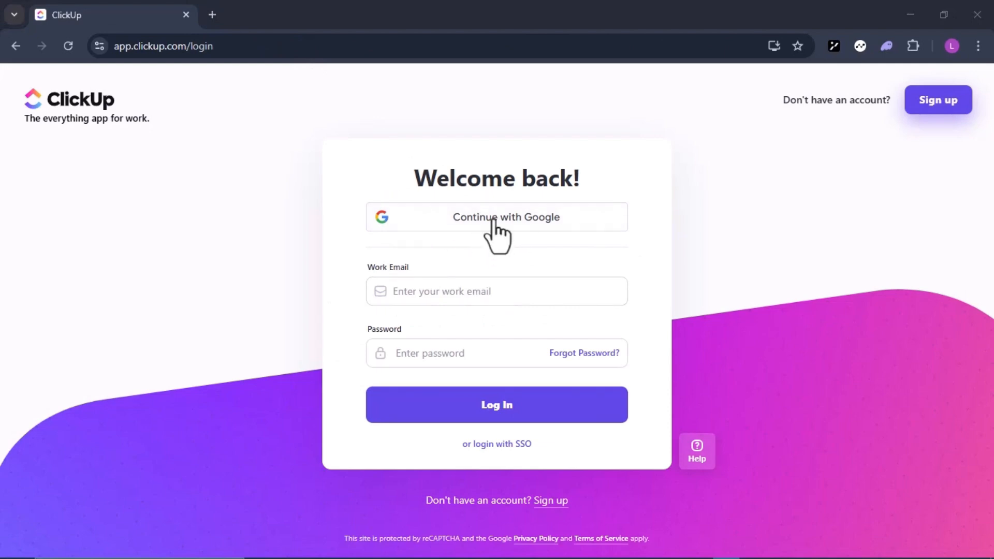
click(417, 293)
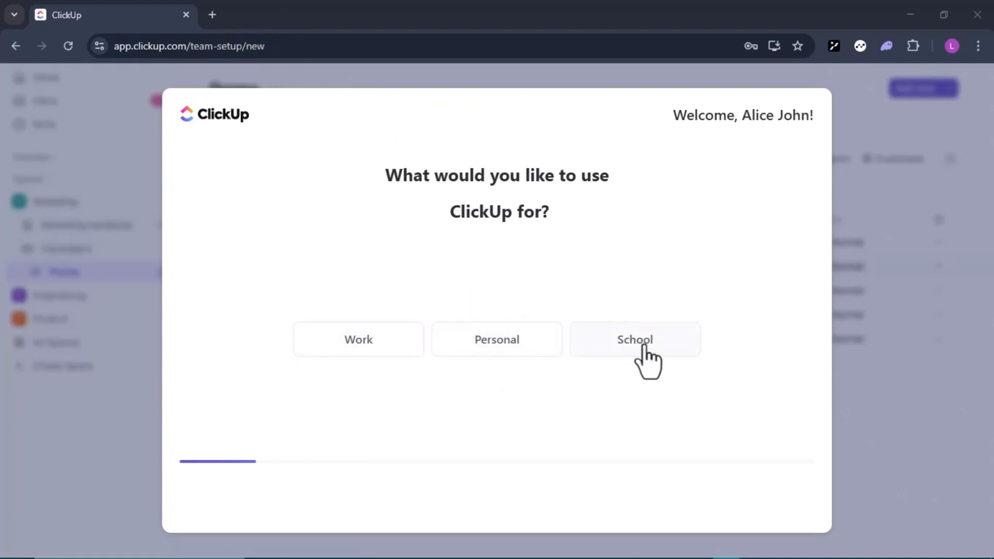
Step: Set the workspace's use to Work and its managed area to PMO, and skip the question about other tools
click(377, 347)
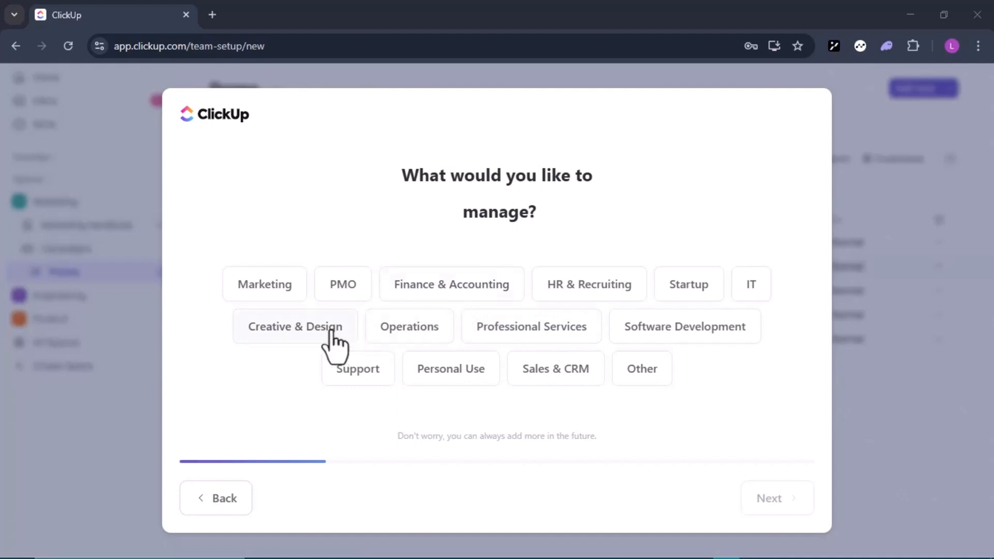
click(352, 283)
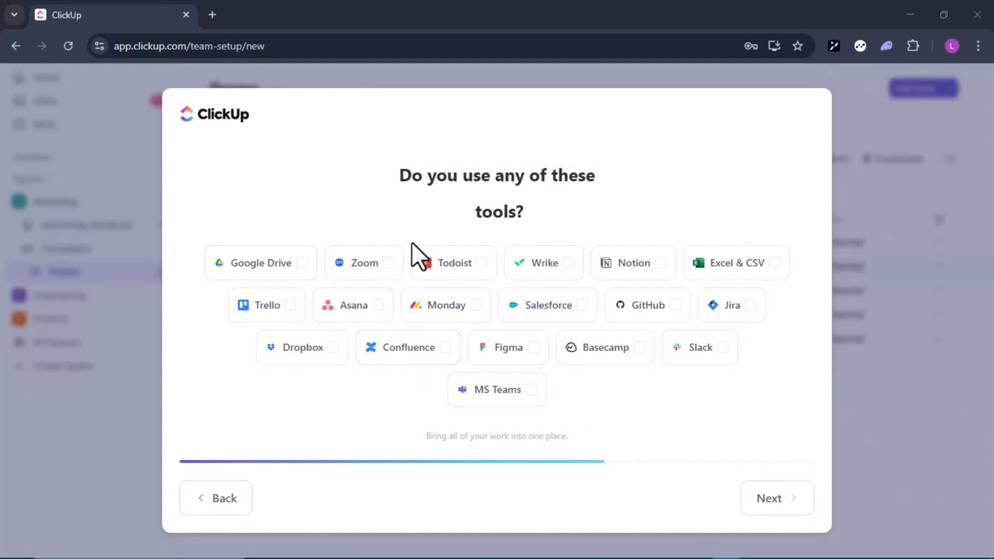
click(770, 487)
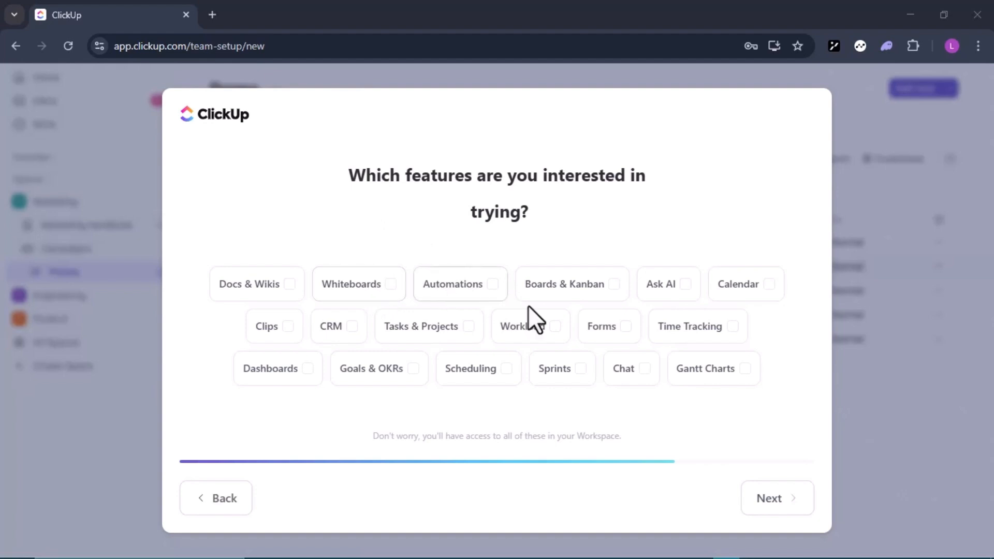
Step: Choose Tasks & Projects, Time Tracking, Boards & Kanban, Dashboards and Docs & Wikis as the features of interest
click(437, 333)
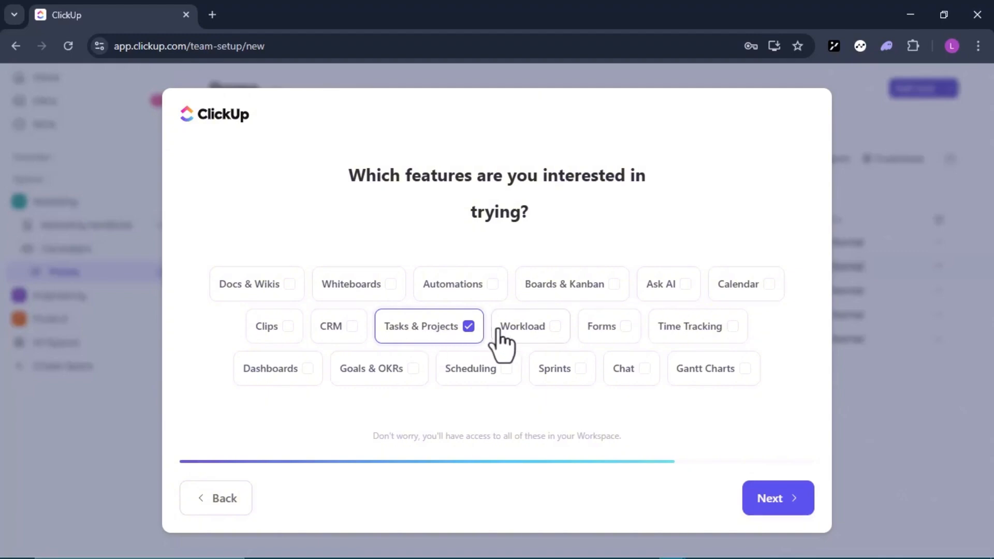
click(666, 325)
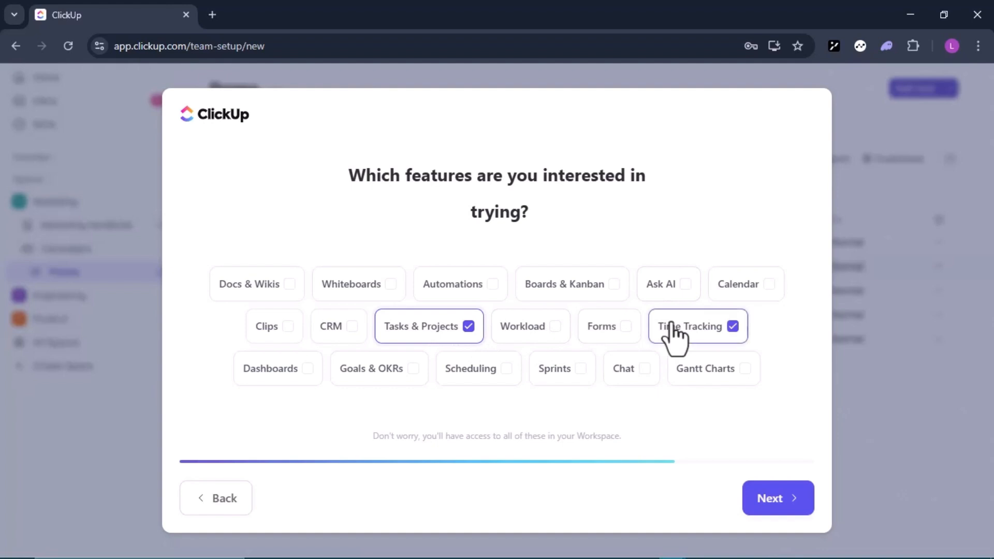
click(560, 306)
click(291, 380)
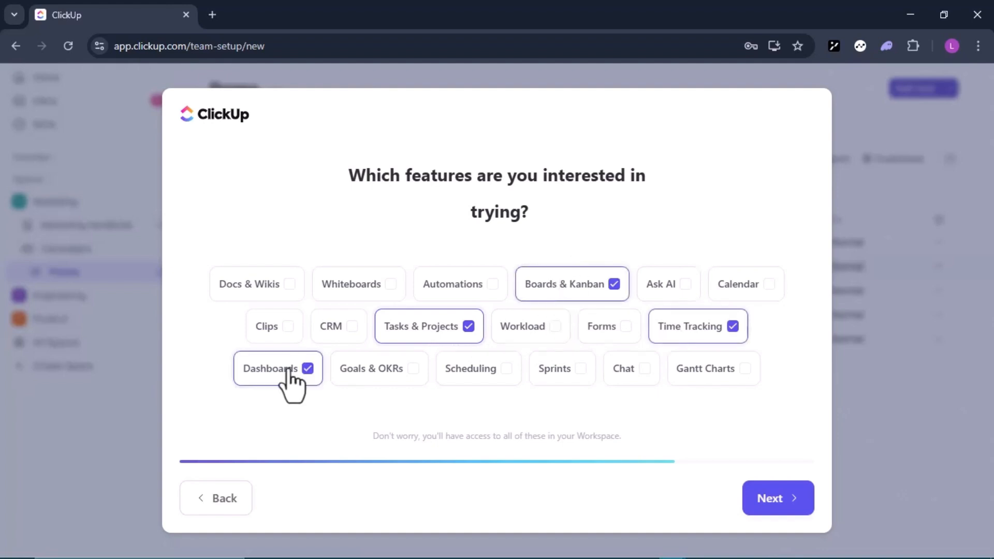
click(262, 294)
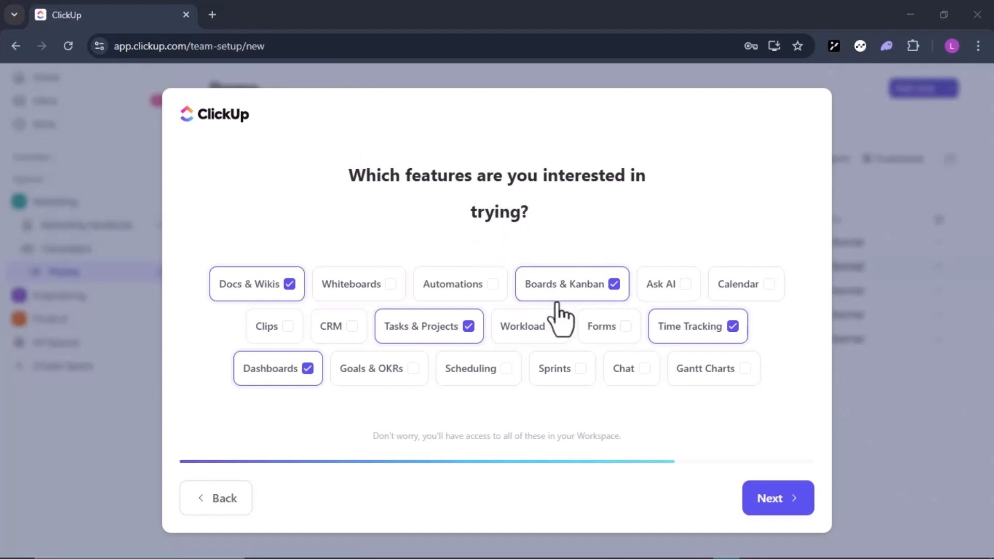
click(523, 329)
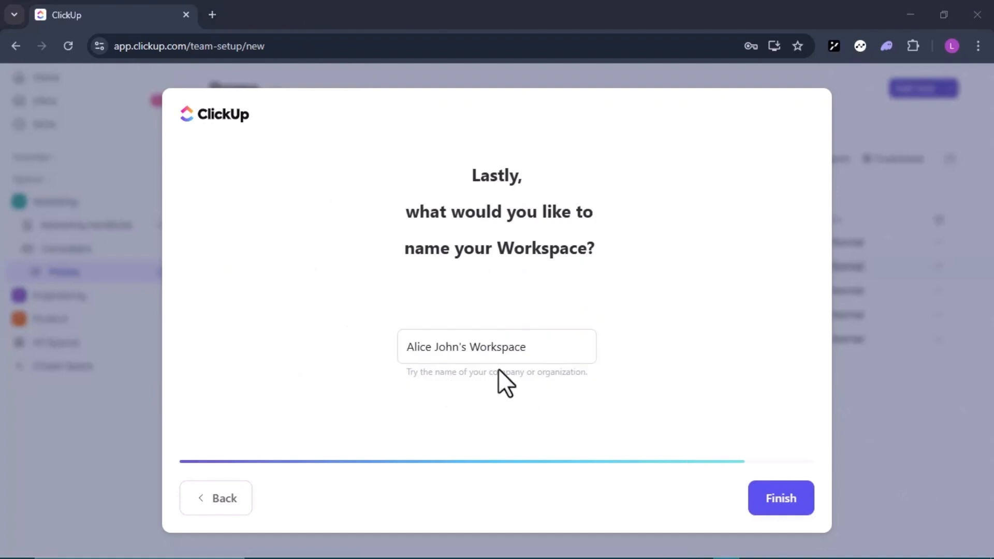
Step: Replace the suggested workspace name with Project Pulse and finish the workspace setup
double_click(527, 346)
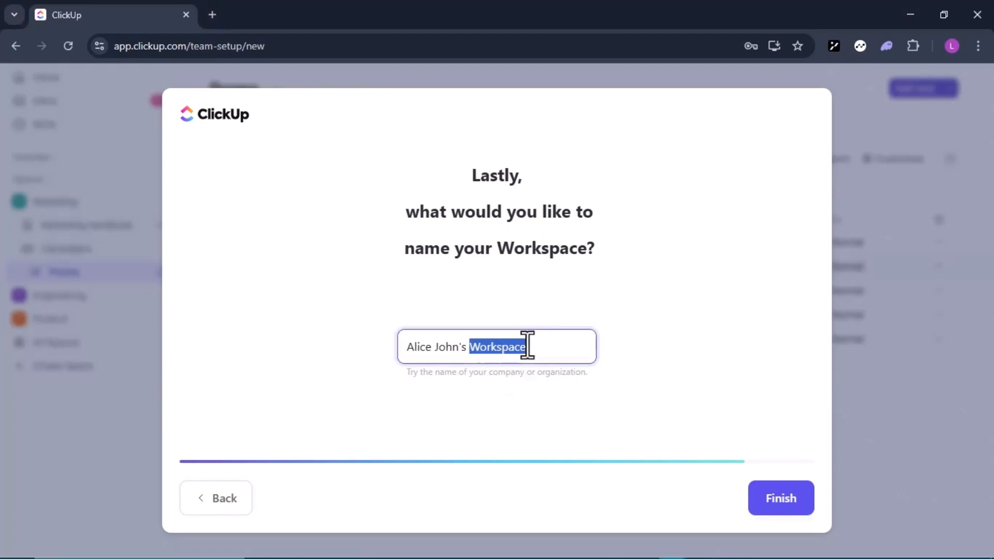
key(BackSpace)
key(BackSpace)
key(BackSpace)
key(BackSpace)
key(BackSpace)
key(BackSpace)
key(BackSpace)
key(BackSpace)
key(BackSpace)
key(BackSpace)
key(BackSpace)
key(BackSpace)
key(BackSpace)
key(BackSpace)
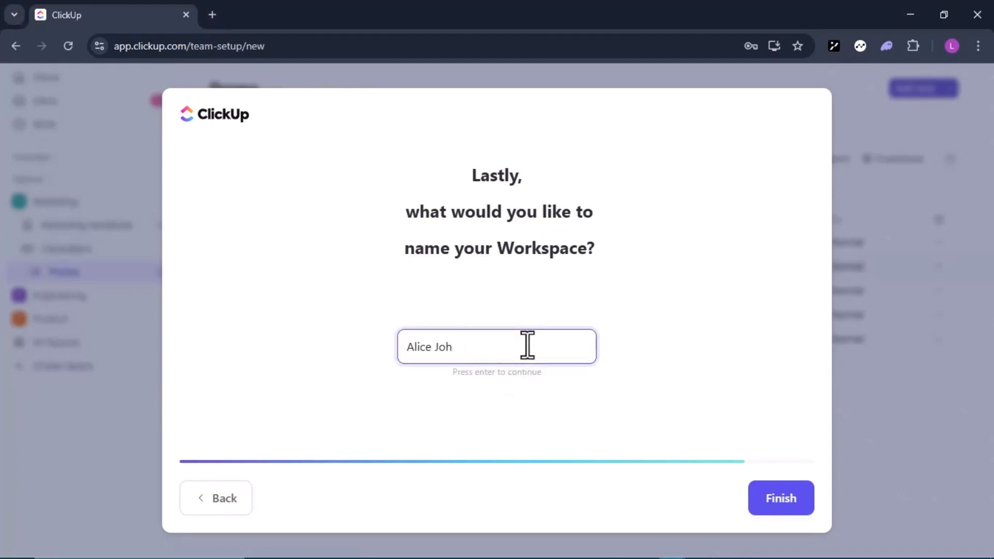
text(Project Pulse)
click(783, 503)
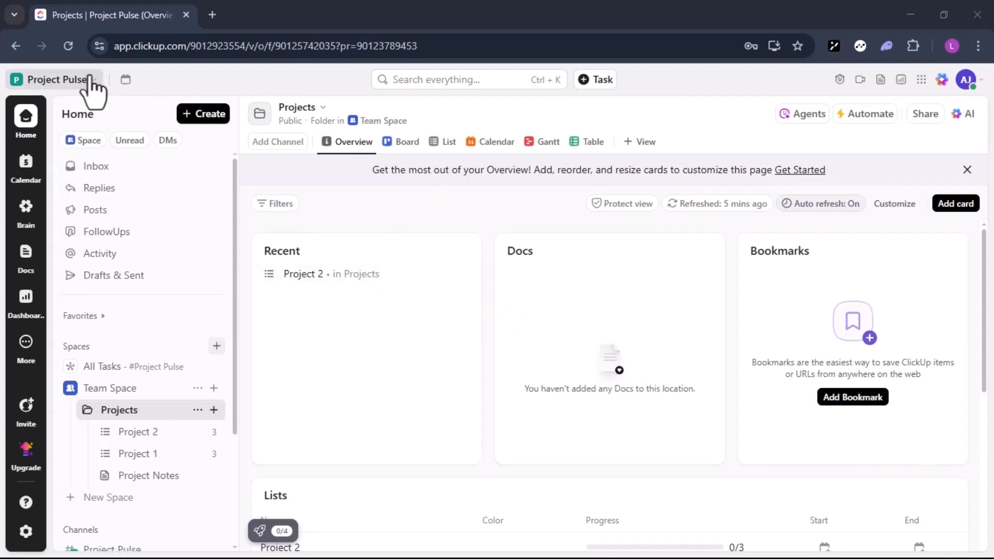
Step: Start creating an additional workspace, with its use set to Work and its managed area set to PMO
click(29, 79)
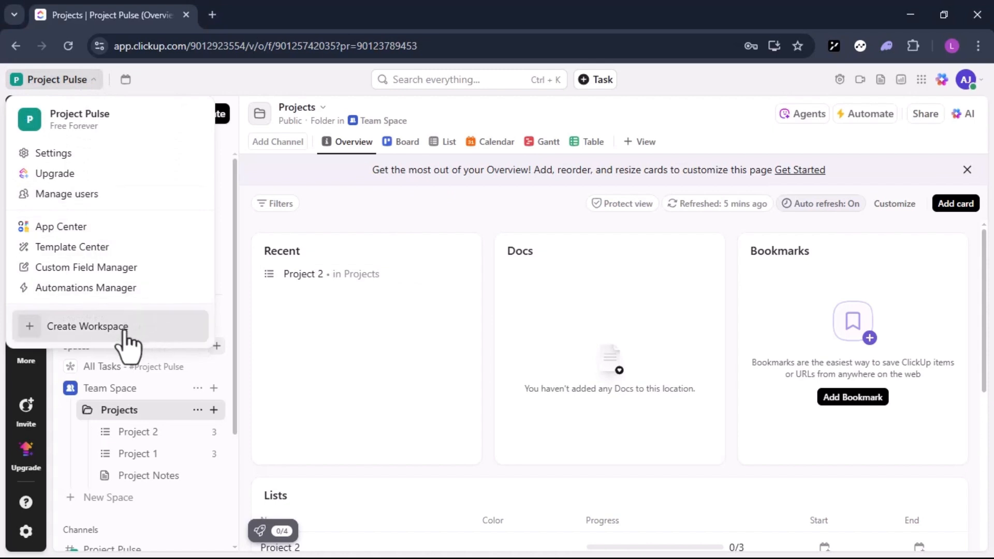
click(87, 326)
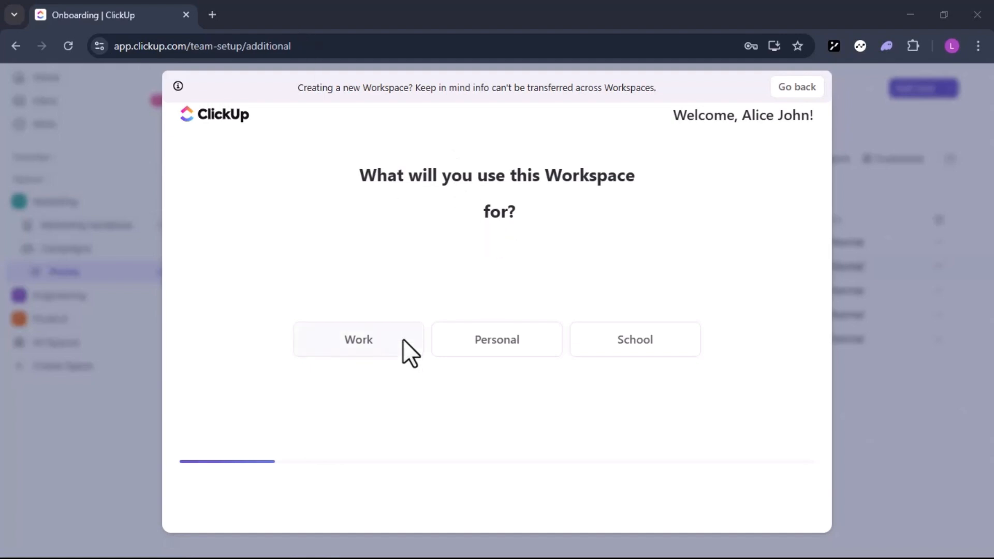
click(379, 343)
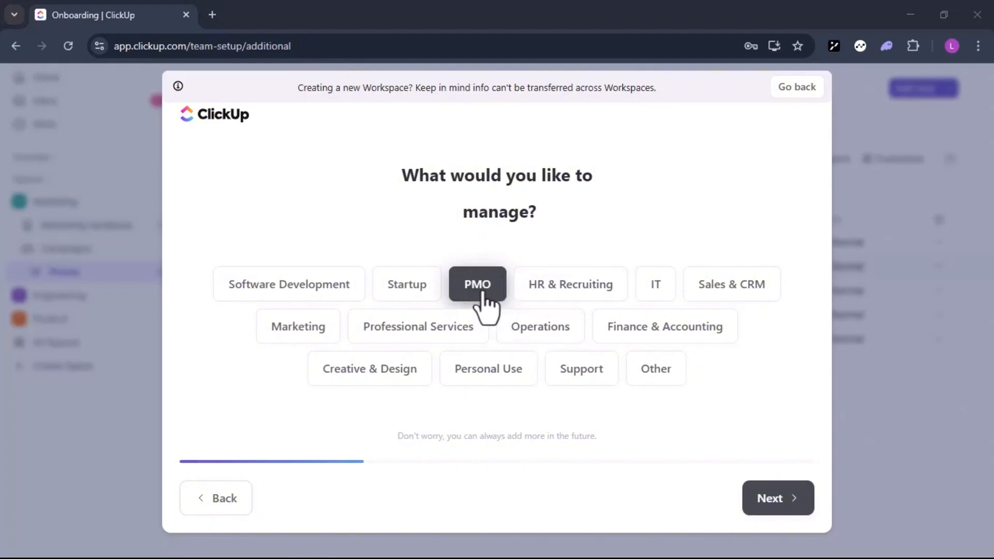
click(792, 504)
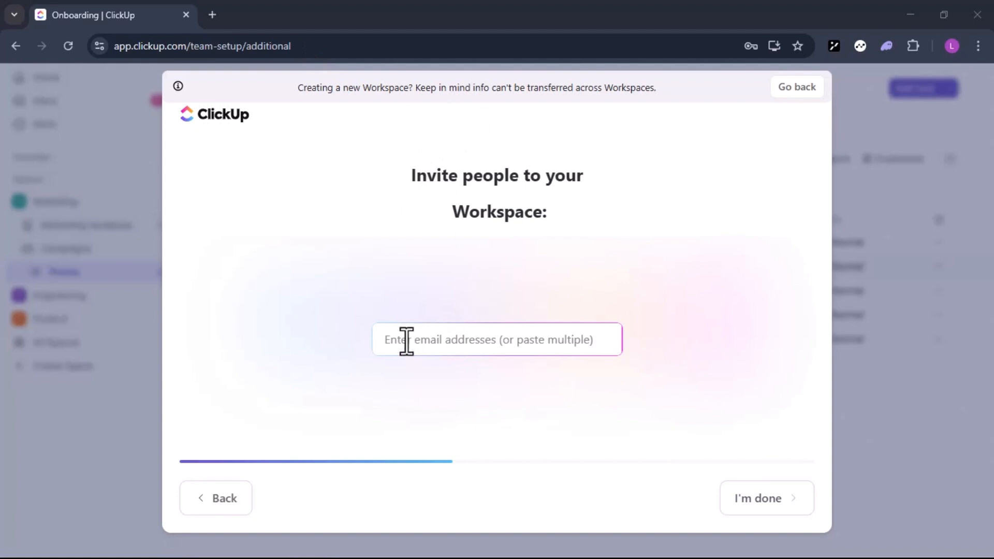
Step: Skip the invitations and tools, and submit Tasks & Projects, Dashboards, Time Tracking, Docs & Wikis, Boards & Kanban and Calendar as features
click(770, 500)
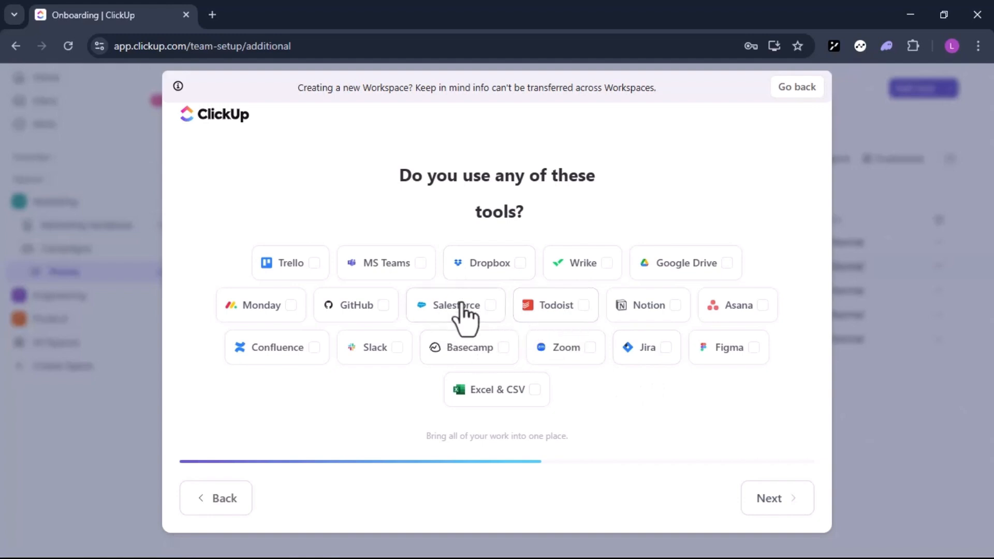
click(777, 497)
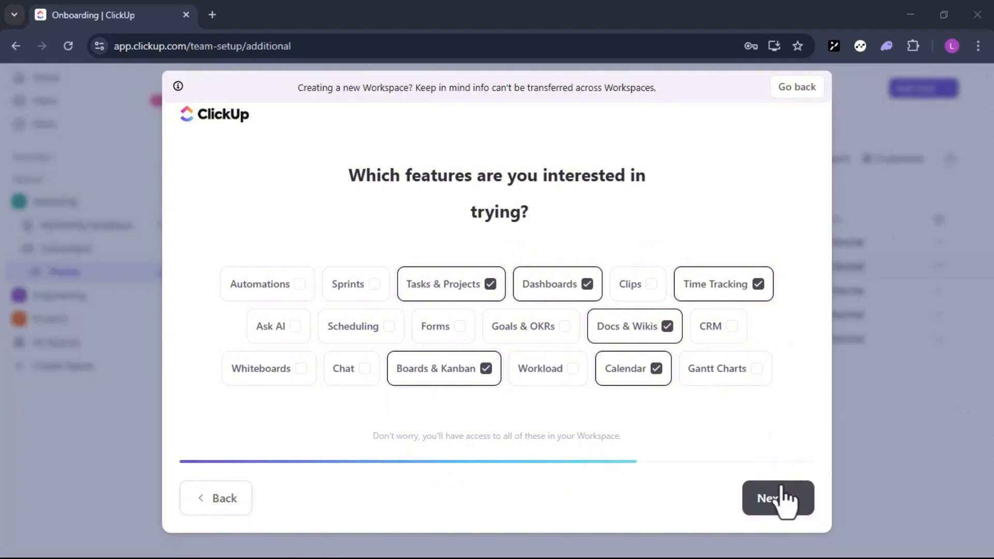
click(799, 506)
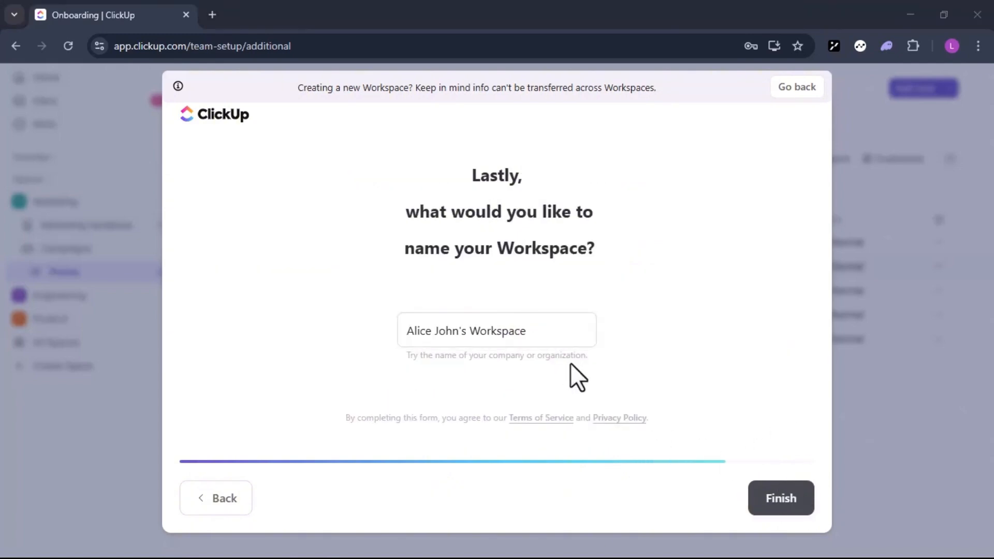
Step: Replace the suggested name of the additional workspace with Task Nest and finish its setup
click(552, 338)
key(BackSpace)
key(BackSpace)
key(BackSpace)
key(BackSpace)
key(BackSpace)
key(BackSpace)
key(BackSpace)
key(BackSpace)
key(BackSpace)
key(BackSpace)
key(BackSpace)
key(BackSpace)
key(BackSpace)
key(BackSpace)
key(BackSpace)
key(BackSpace)
key(BackSpace)
key(BackSpace)
key(BackSpace)
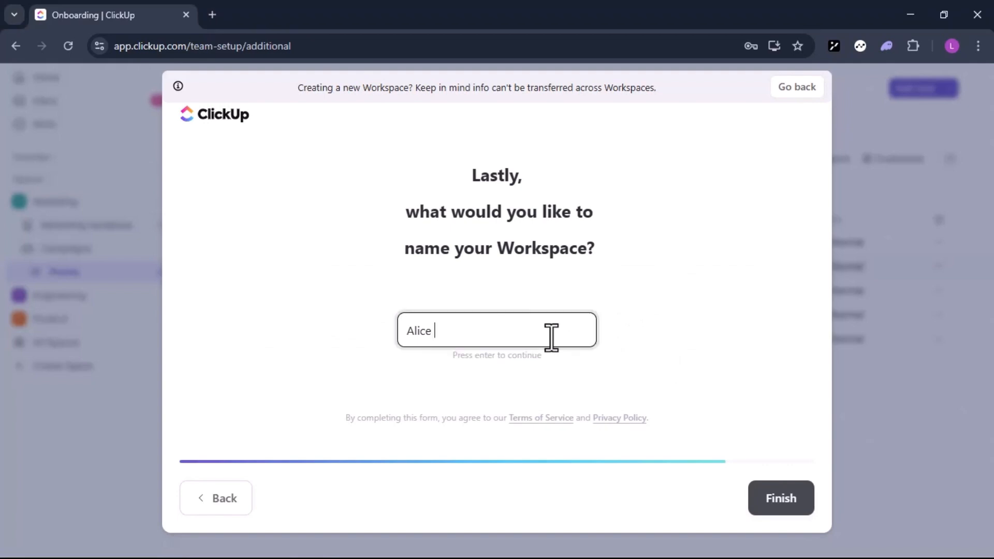
key(BackSpace)
key(BackSpace)
key(BackSpace)
text(Task Nest)
click(791, 509)
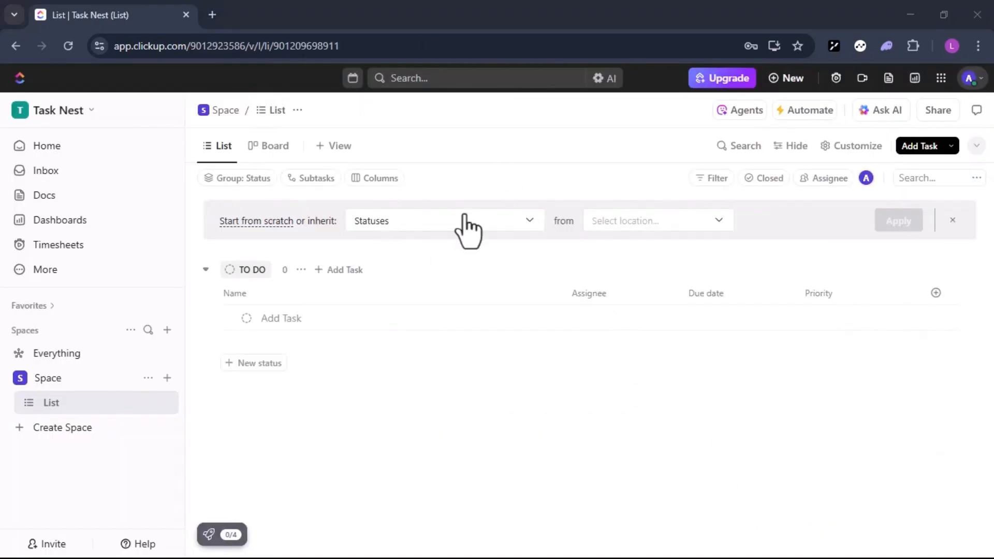
Step: Start a non-private Space named Team Projects, described as "A space for managing team related tasks and projects"
click(42, 111)
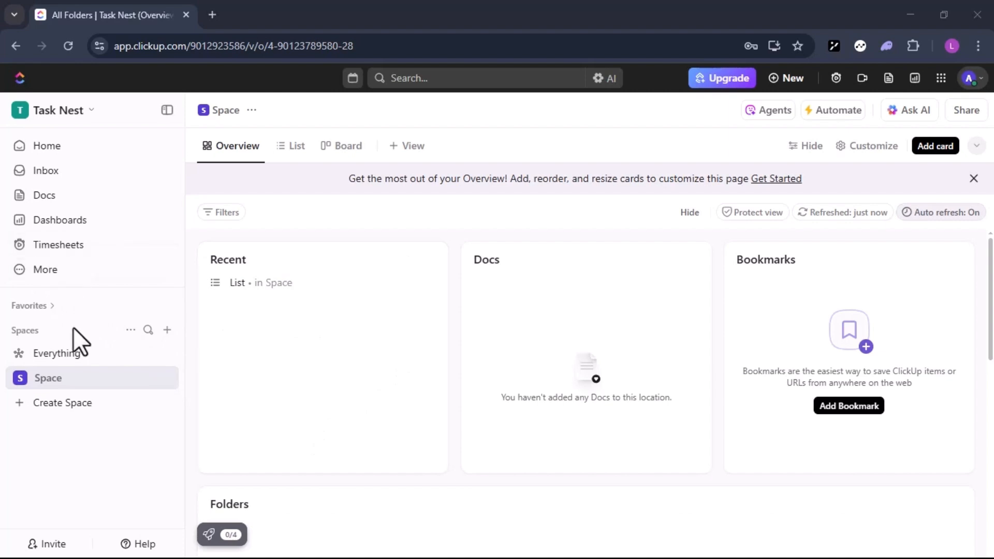
click(64, 402)
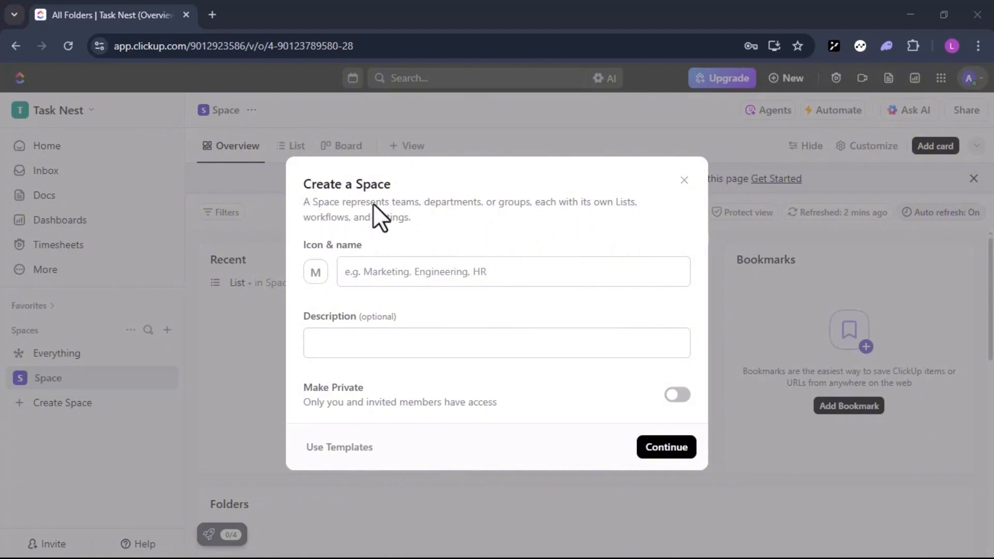
click(369, 272)
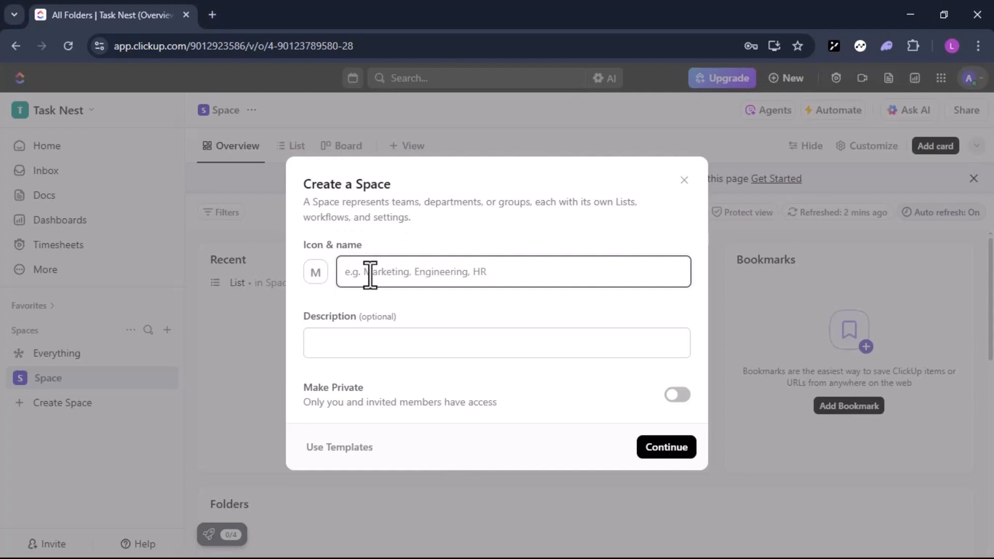
text(Team, Projects)
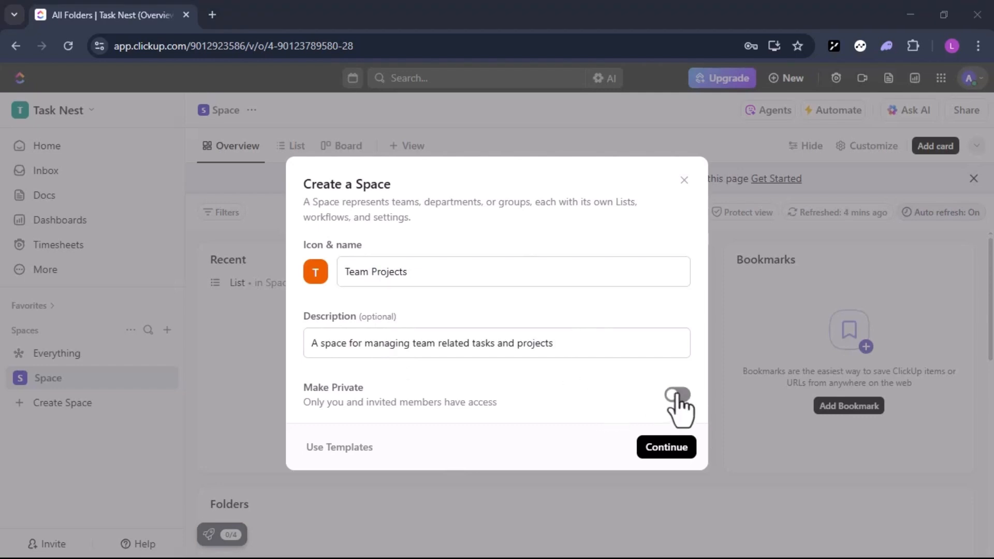
click(674, 395)
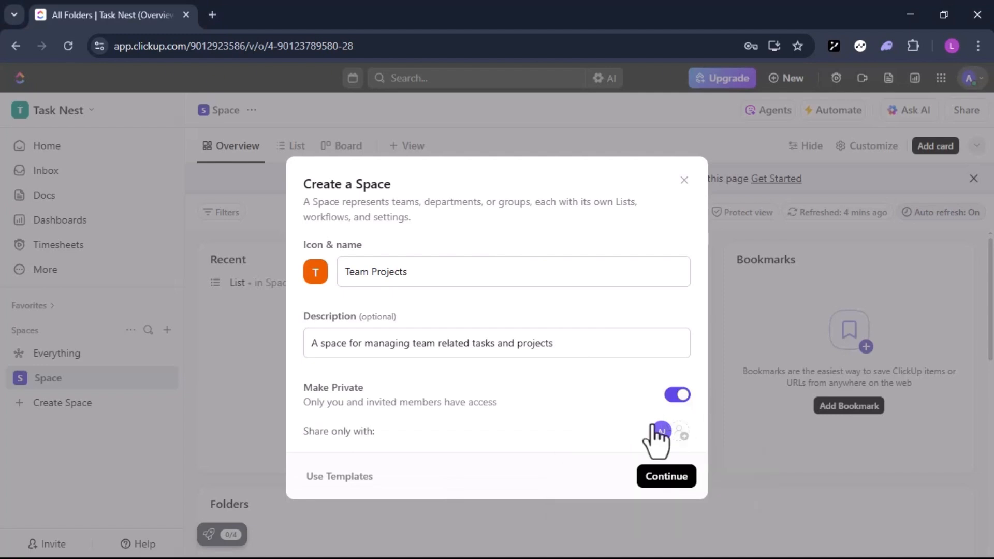
click(677, 396)
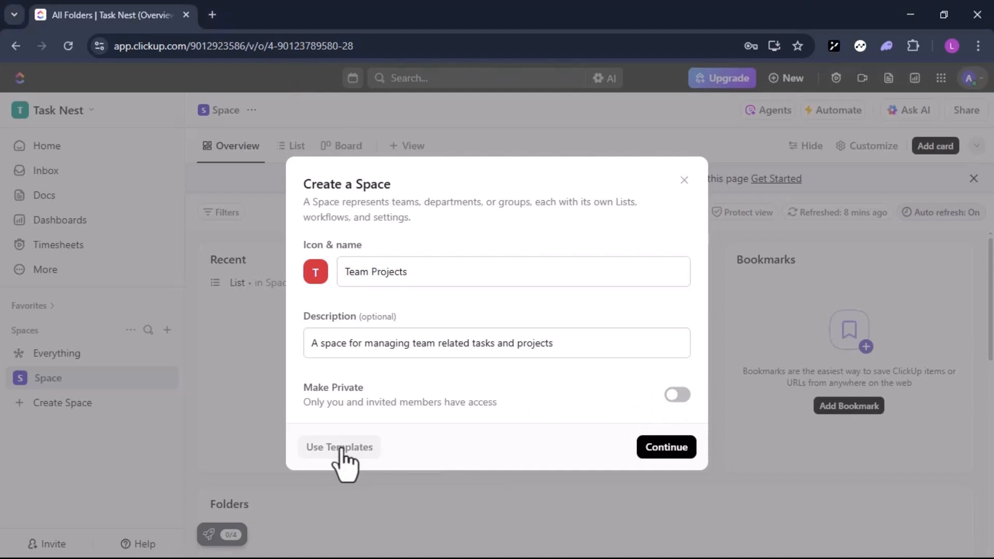
Step: Browse the Space templates for Marketing, PMO - Project Management, and Engineering & Product
click(341, 448)
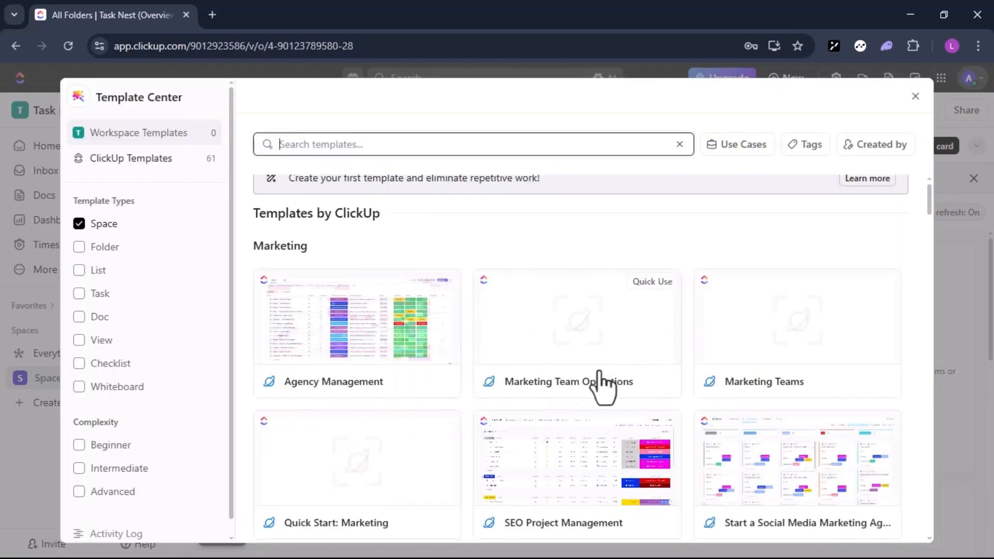
scroll(535, 406, down, 1)
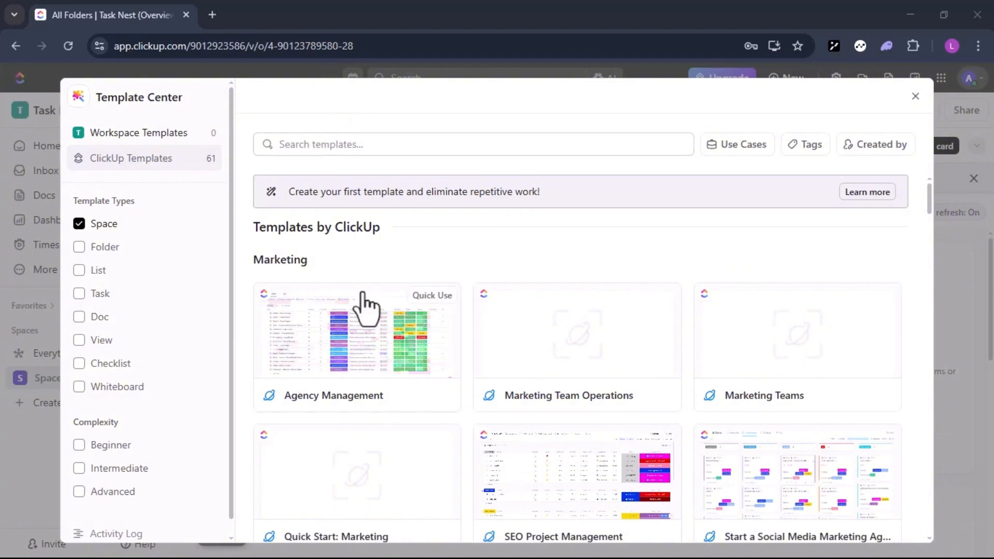
scroll(287, 266, down, 5)
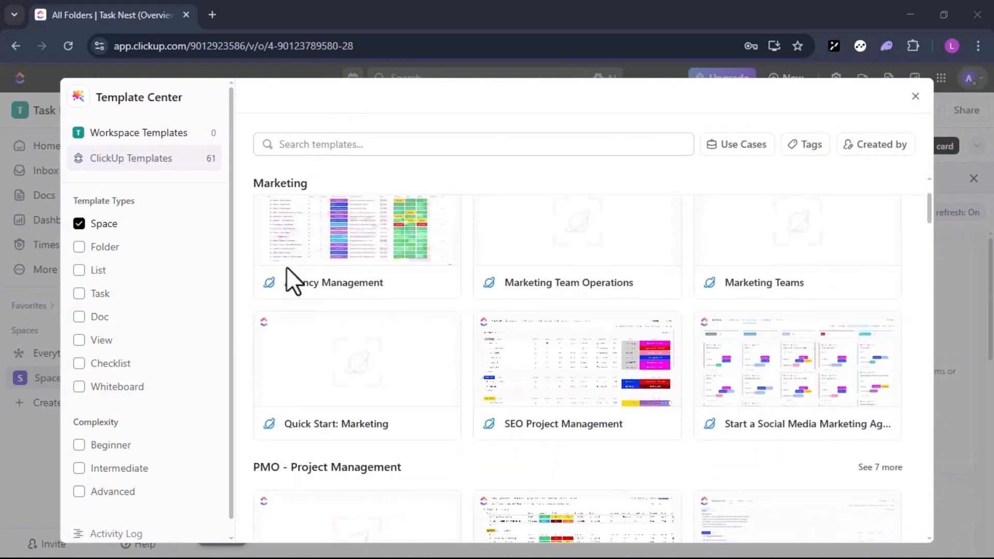
scroll(331, 281, down, 6)
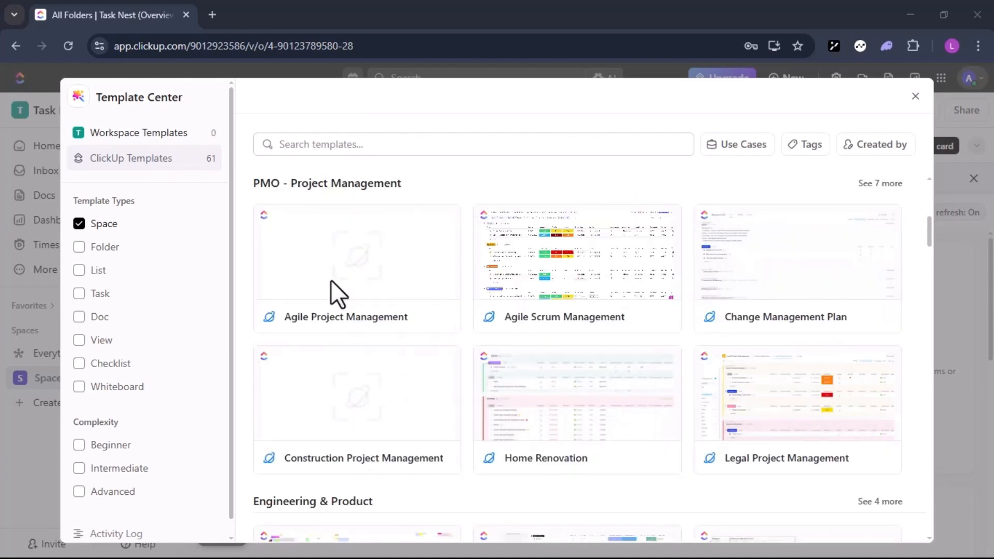
scroll(376, 359, down, 3)
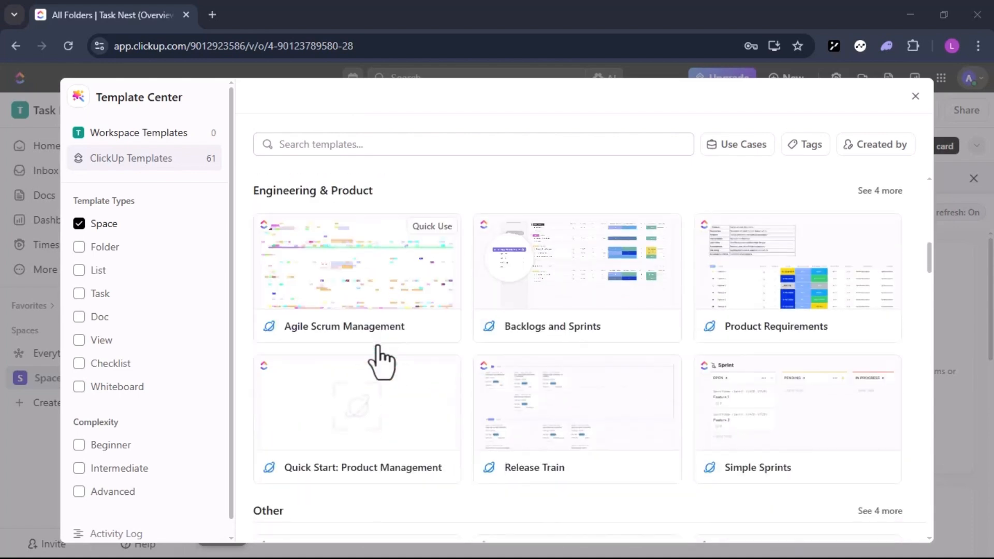
scroll(566, 315, up, 6)
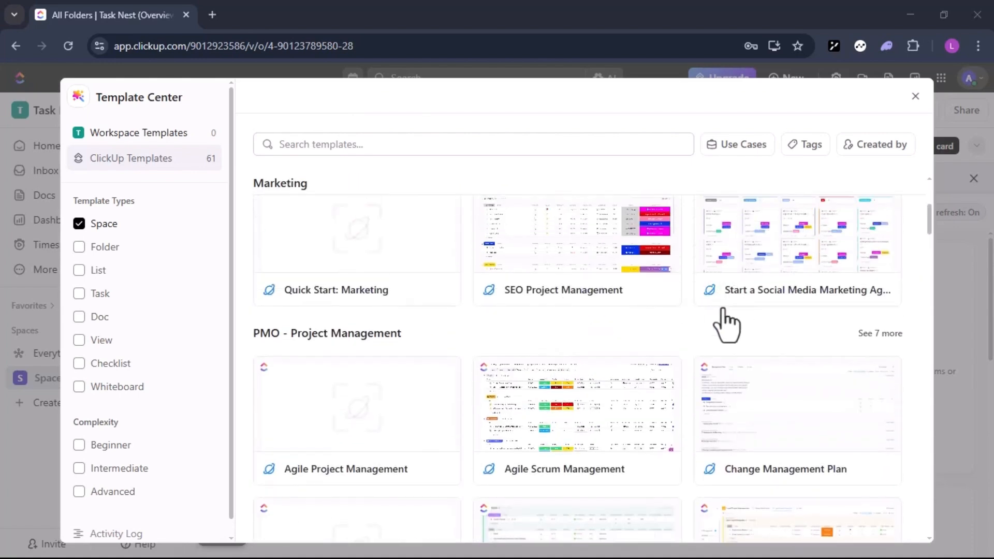
scroll(724, 322, down, 6)
scroll(720, 321, down, 4)
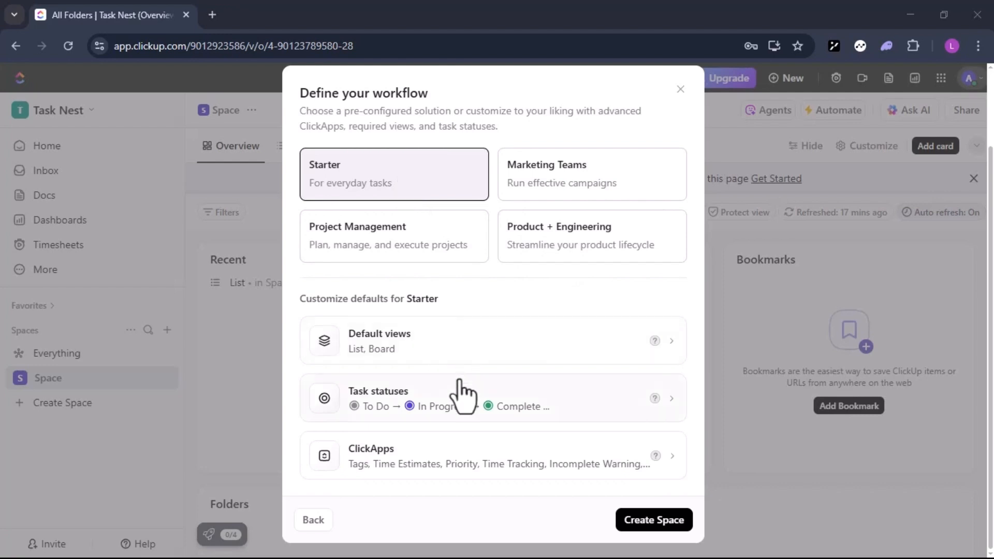
Step: Compare the Marketing Teams and Starter workflows, then create the Space with the Project Management workflow
click(583, 186)
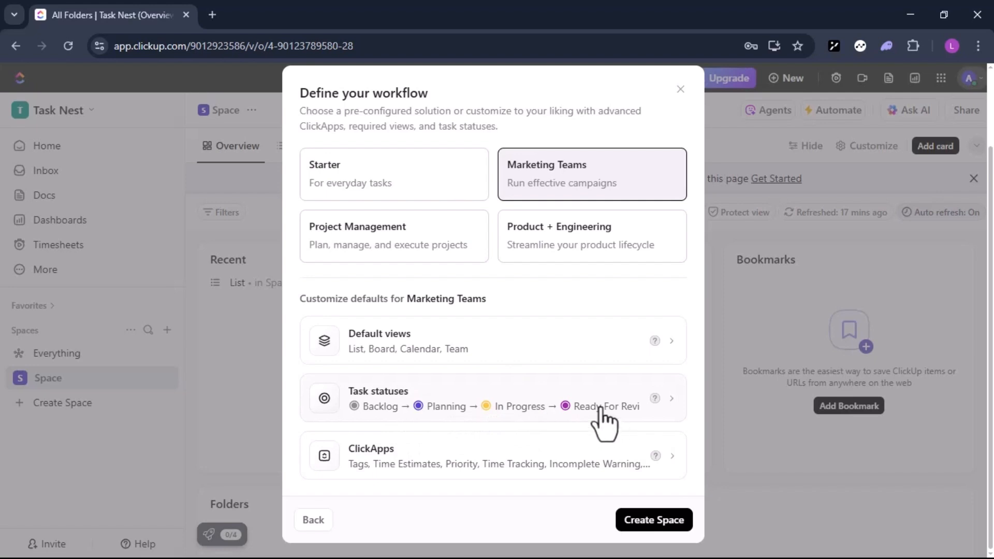
click(368, 189)
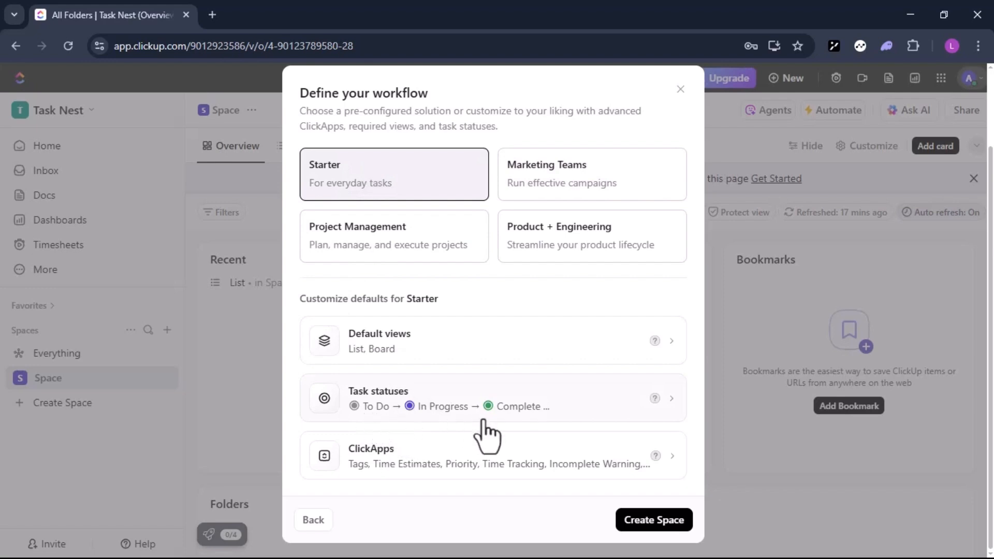
click(405, 255)
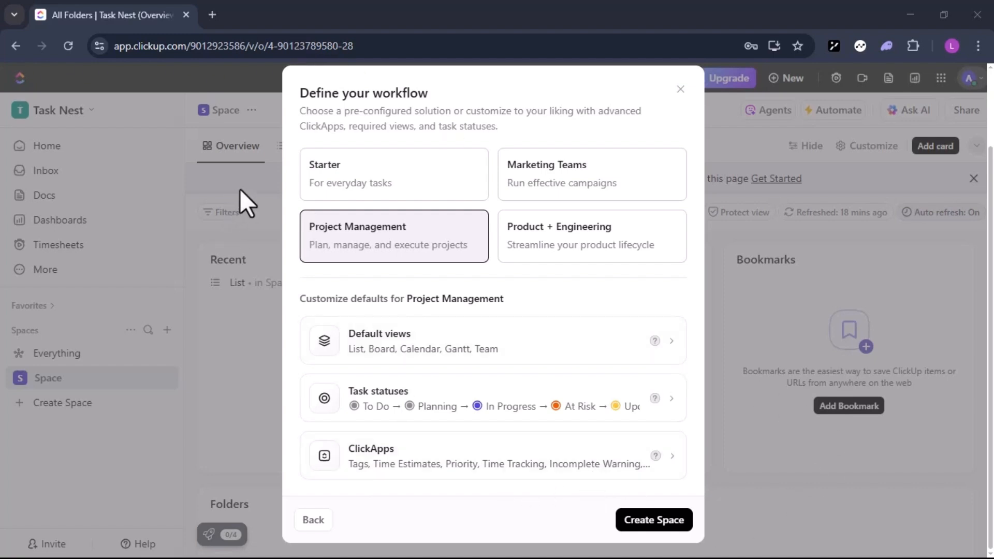
click(667, 530)
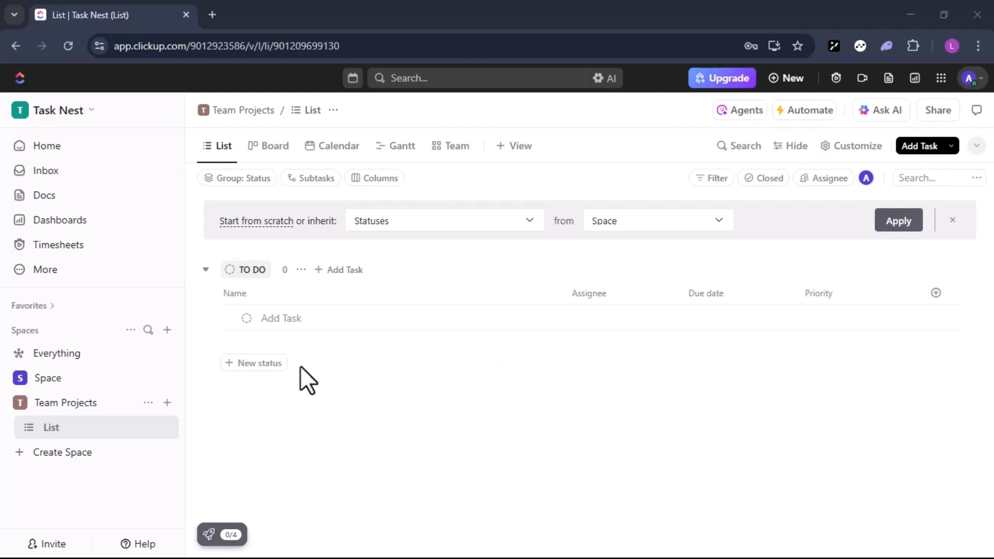
Step: Start a new folder in the Team Projects Space and name it Web Redesign
click(166, 403)
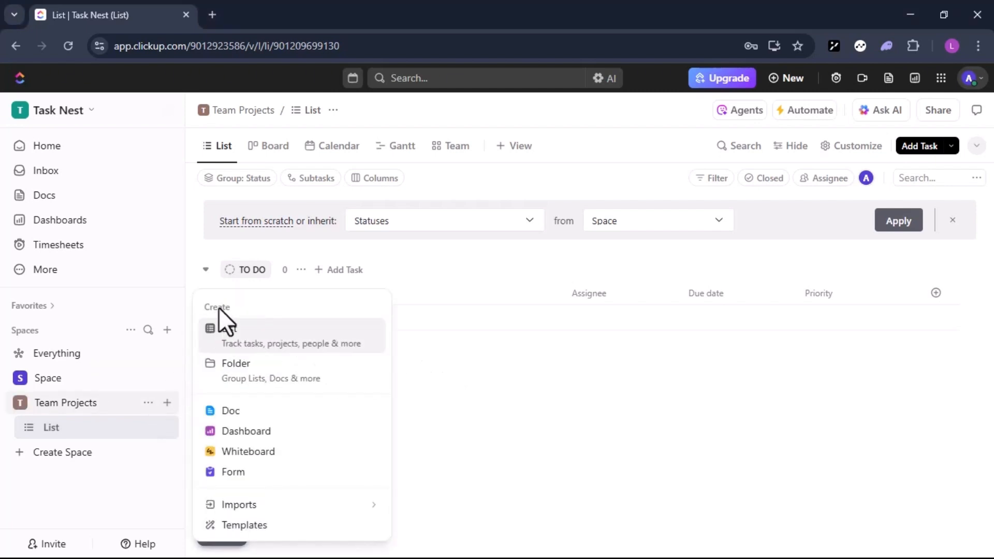
click(260, 379)
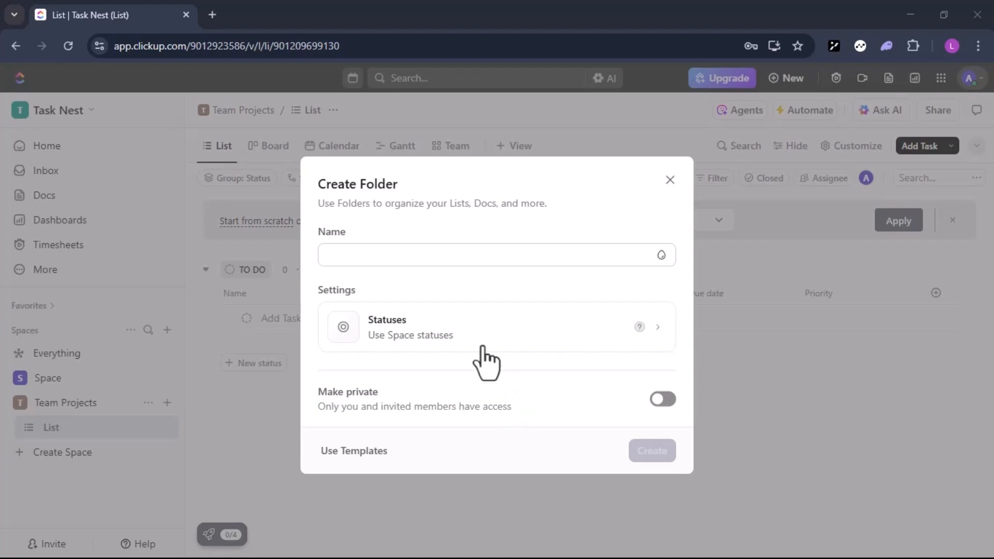
text(W)
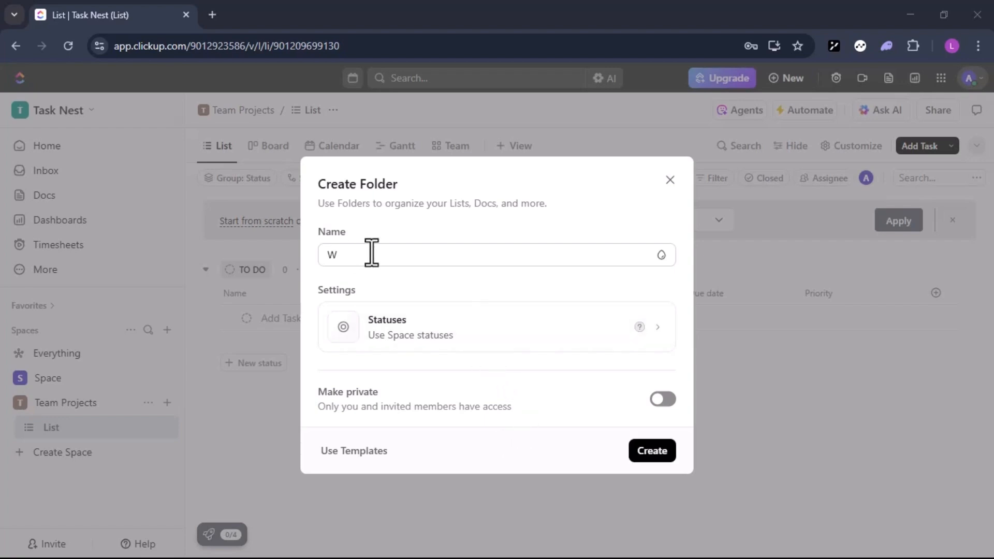
click(356, 261)
text(eb Redesign)
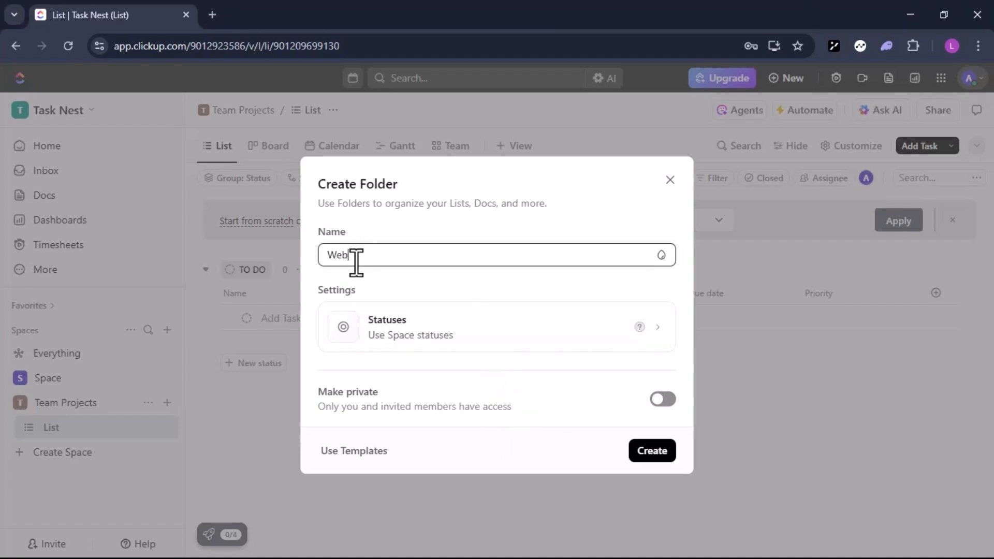
Step: Review the custom statuses option for the folder, keep its statuses inherited from the Space, and create the folder
click(354, 318)
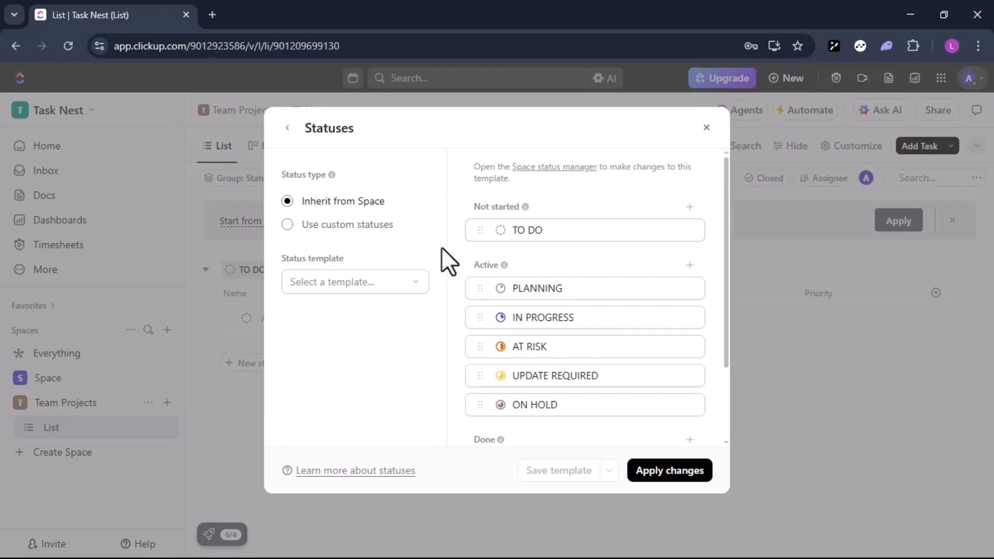
click(288, 226)
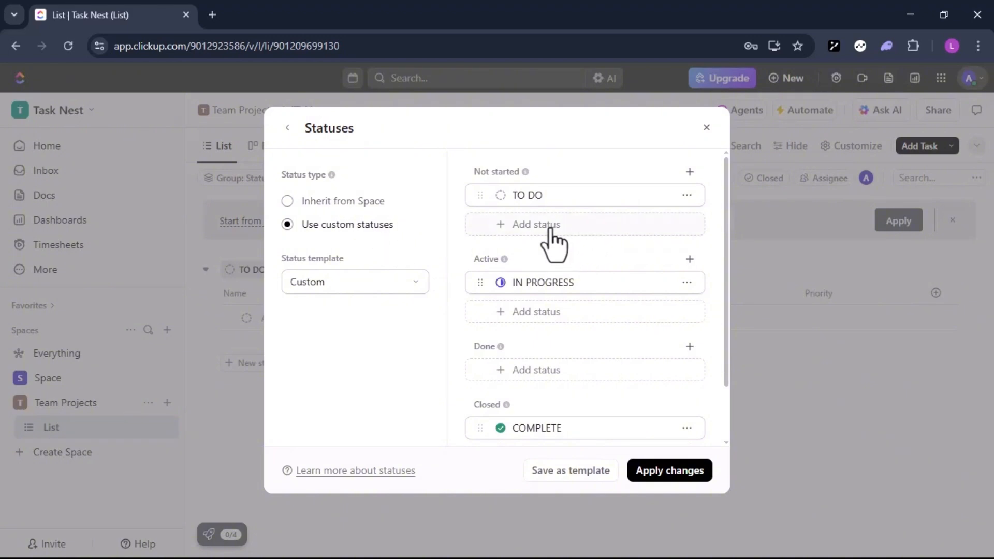
scroll(549, 247, down, 2)
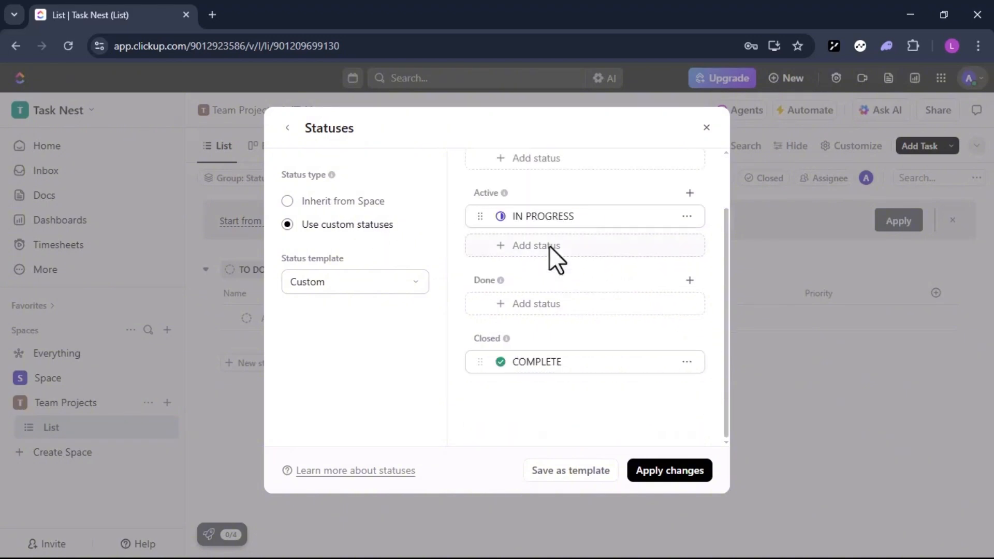
click(288, 201)
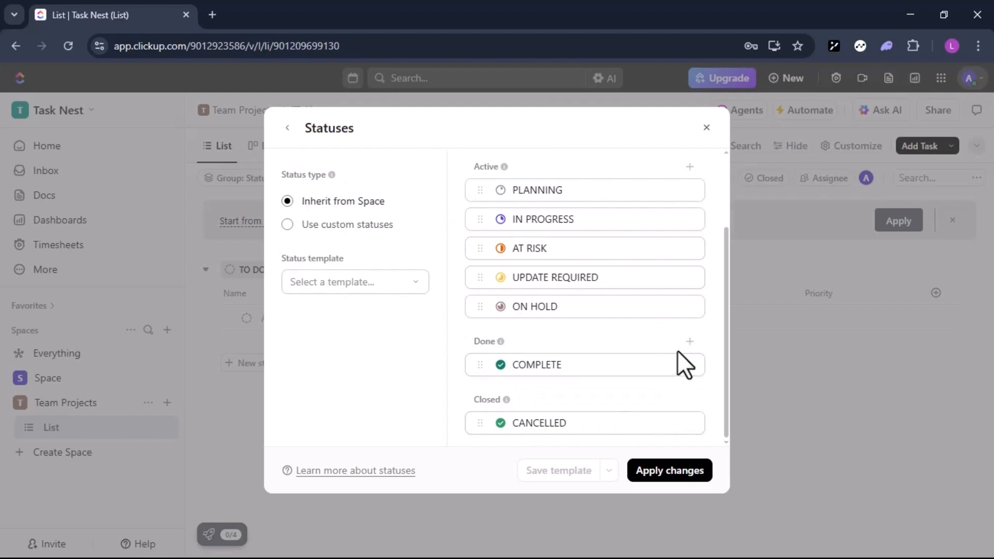
scroll(683, 365, up, 3)
click(684, 475)
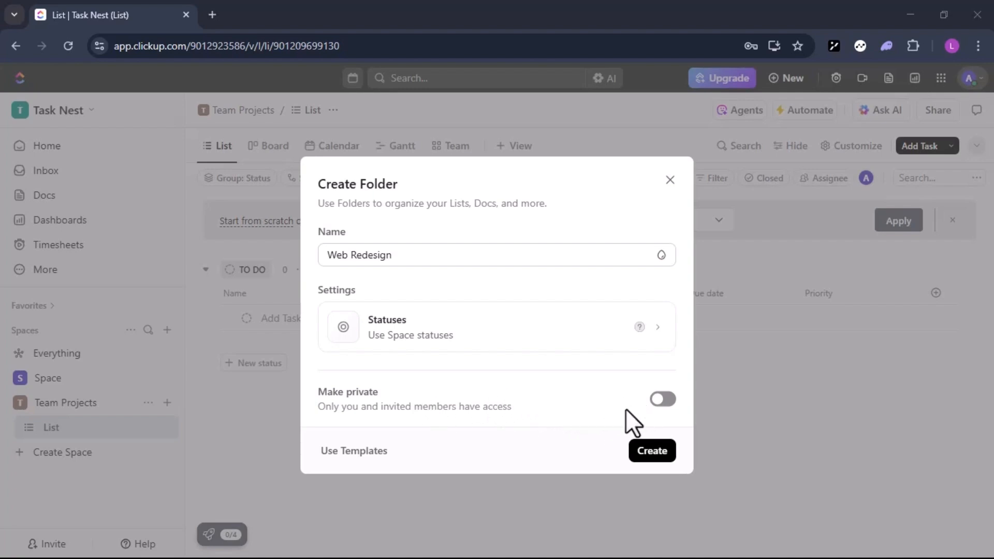
click(653, 451)
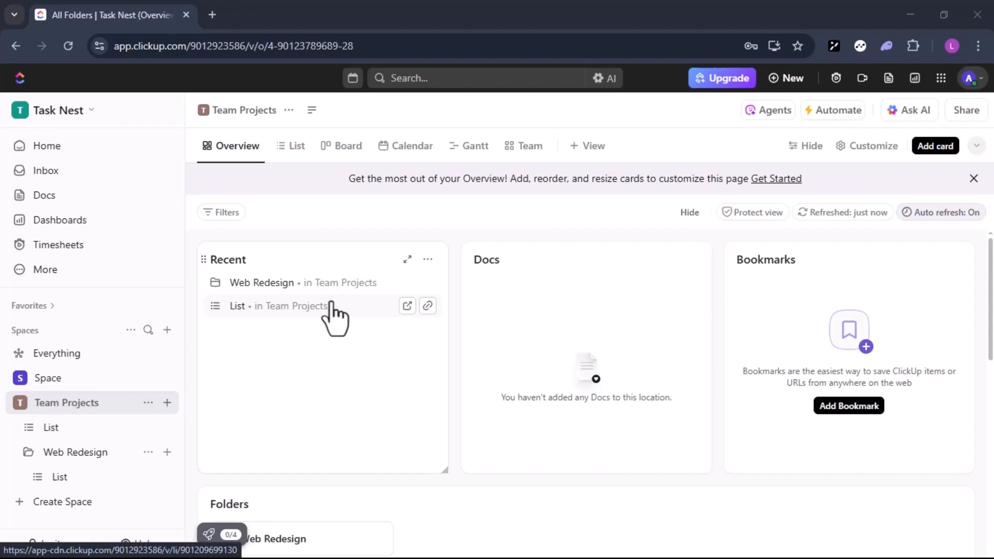
Step: Add the tasks "Update header design" and "Optimize mobile layout" under To Do in the Web Redesign folder's list
click(262, 287)
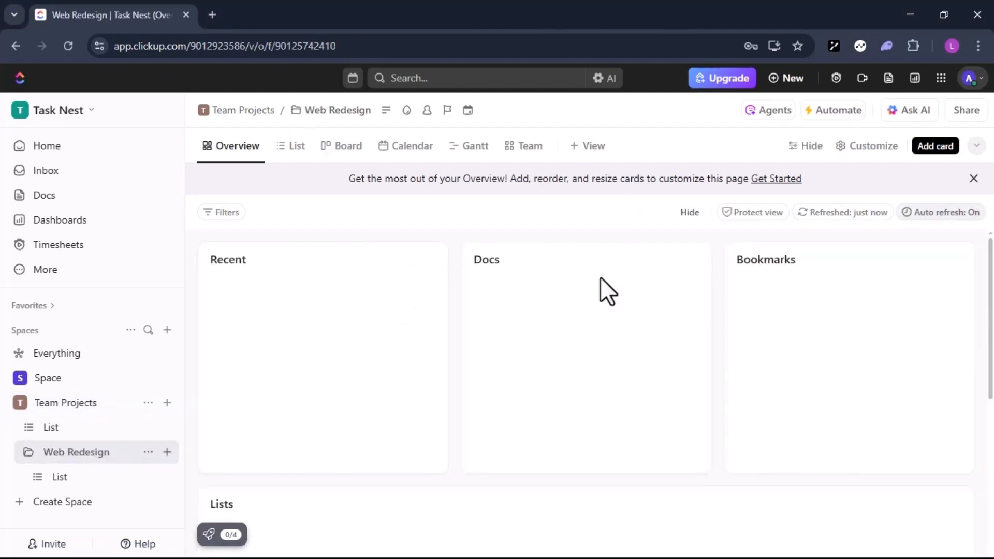
click(294, 150)
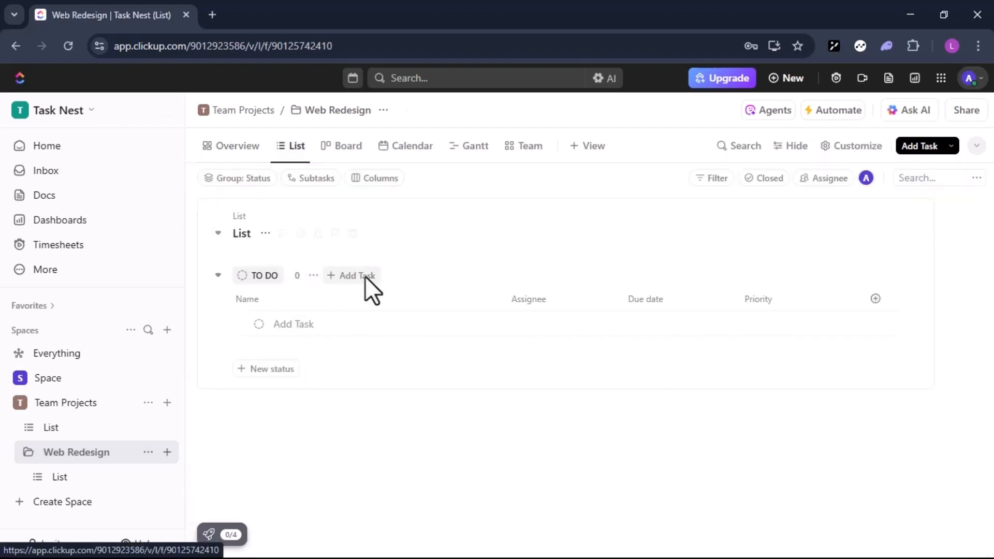
click(343, 276)
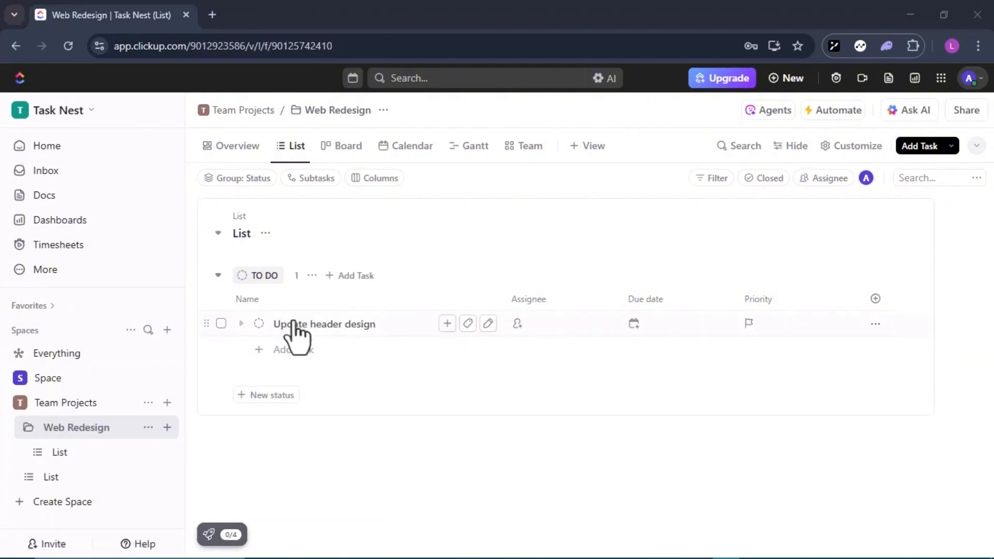
click(286, 350)
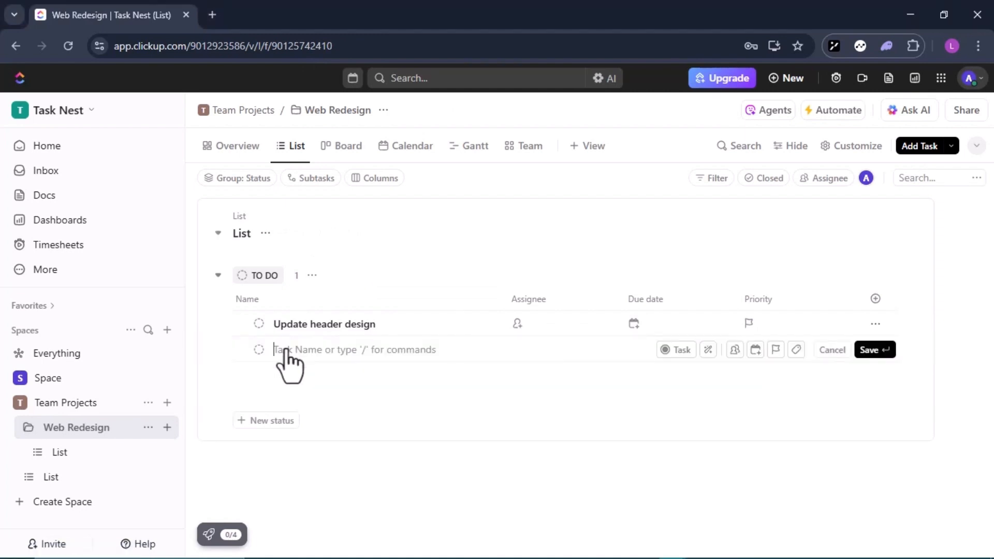
text(Optimize mobile layout)
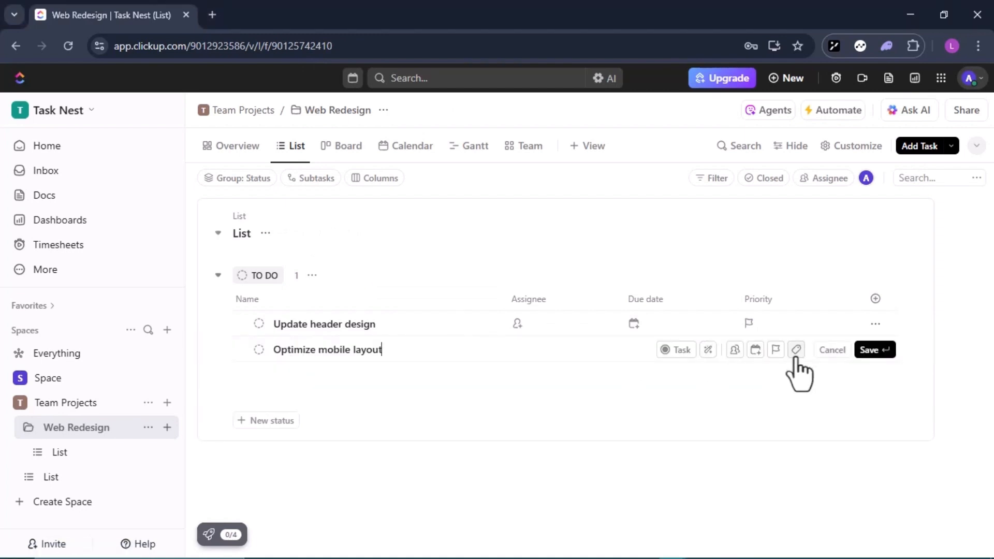
click(863, 351)
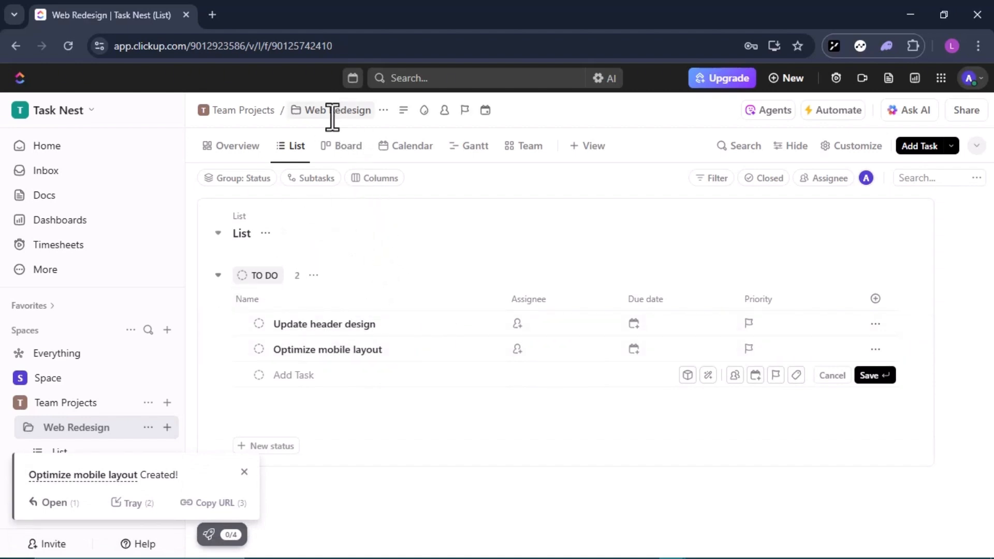
Step: View the assignee options for the "Update header design" task and close them without assigning anyone
click(520, 331)
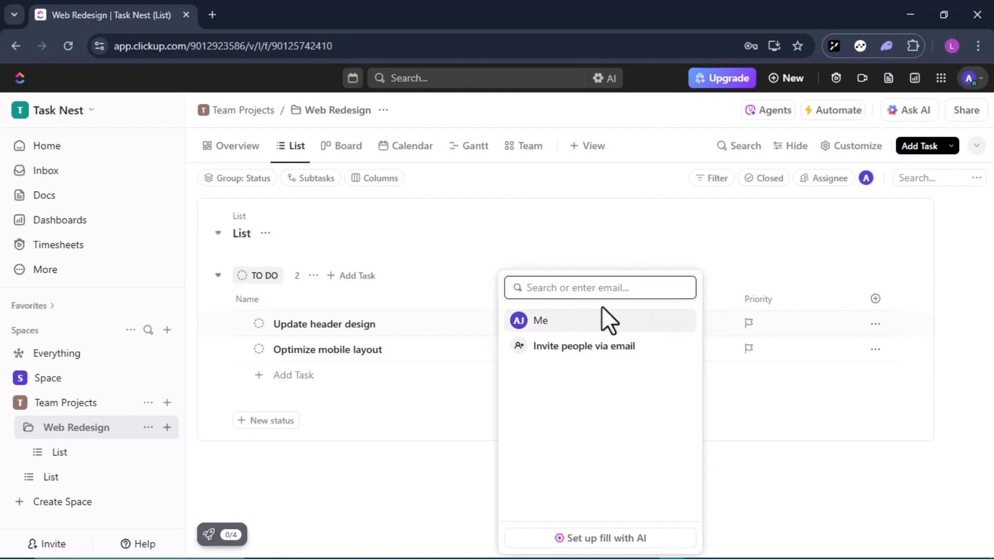
click(448, 368)
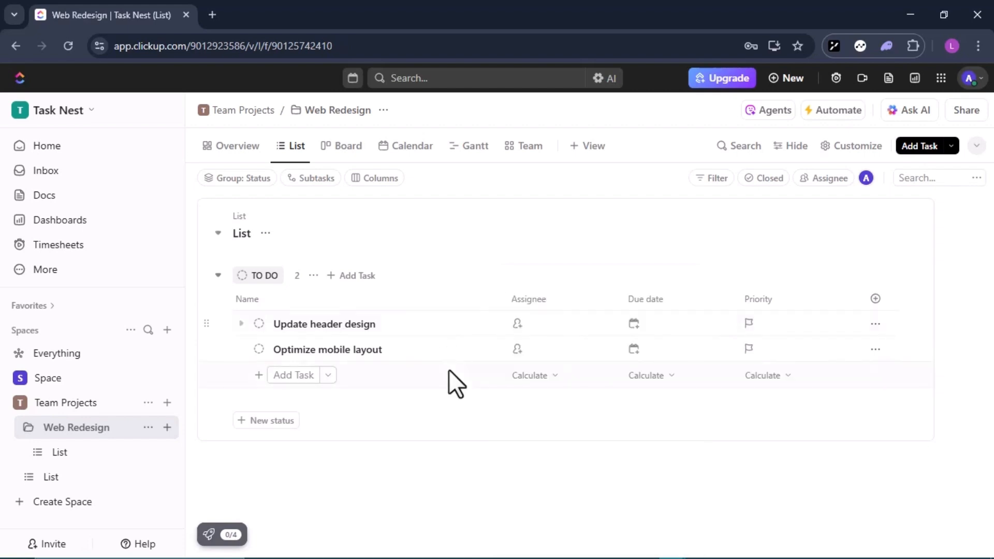
Step: Set the due date of the "Update header design" task to May 6, 2025 and its priority to Urgent
click(635, 325)
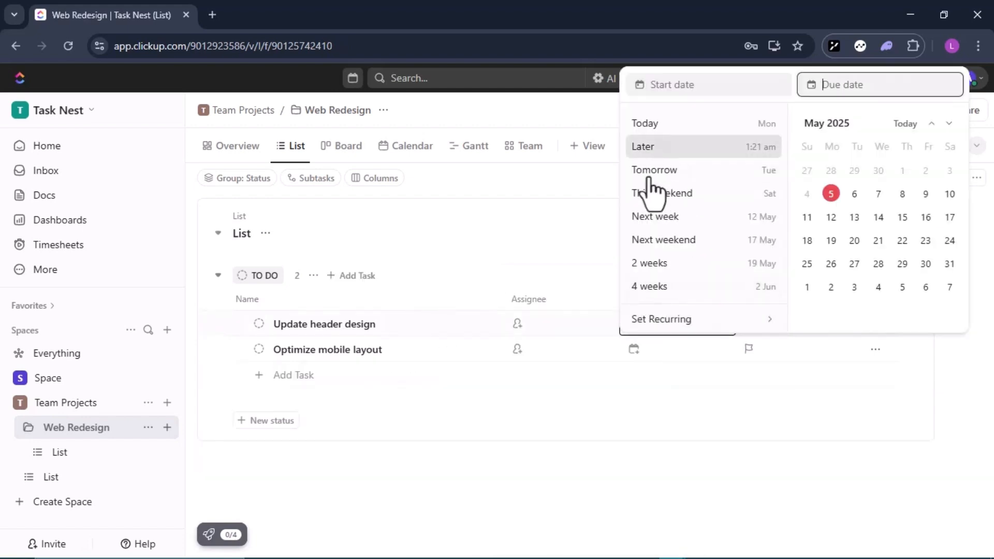
click(853, 196)
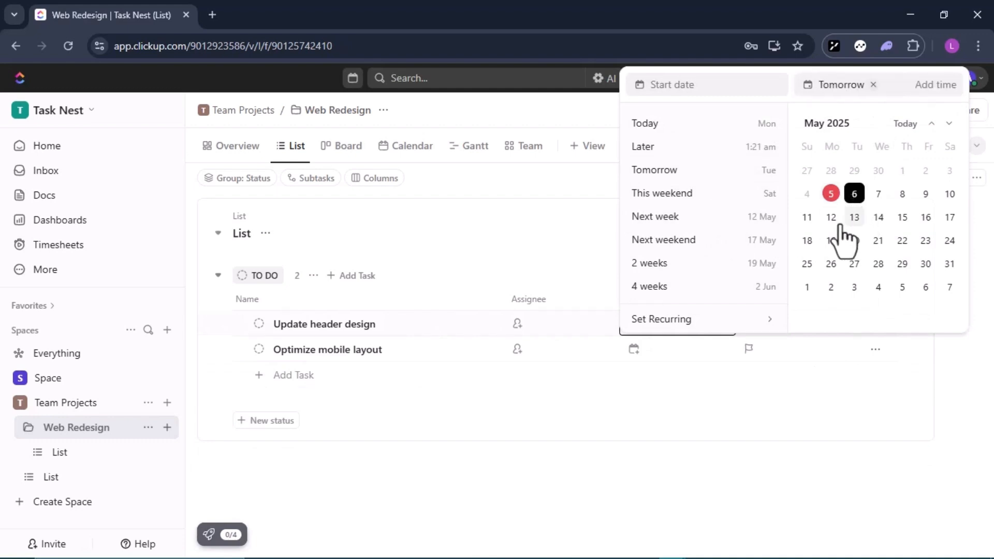
click(757, 340)
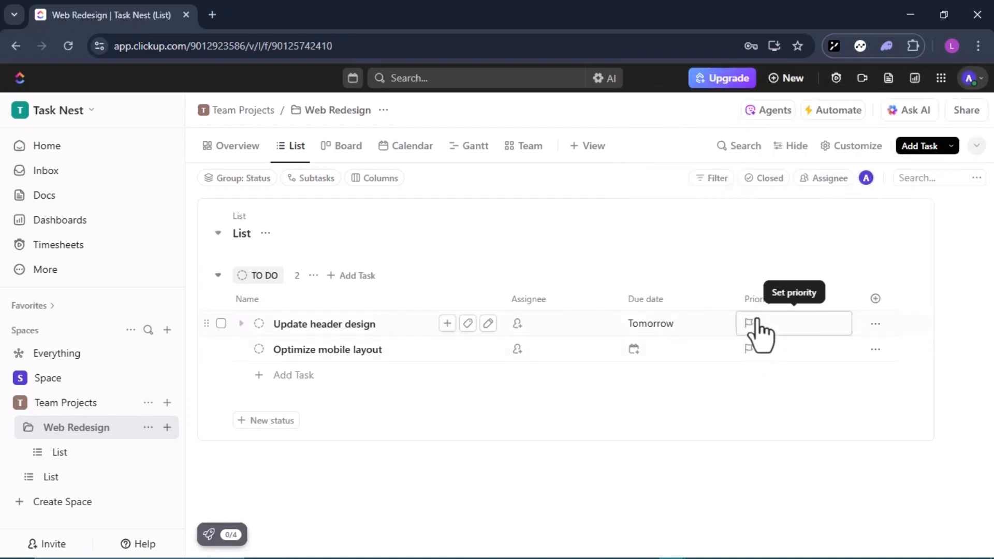
click(755, 323)
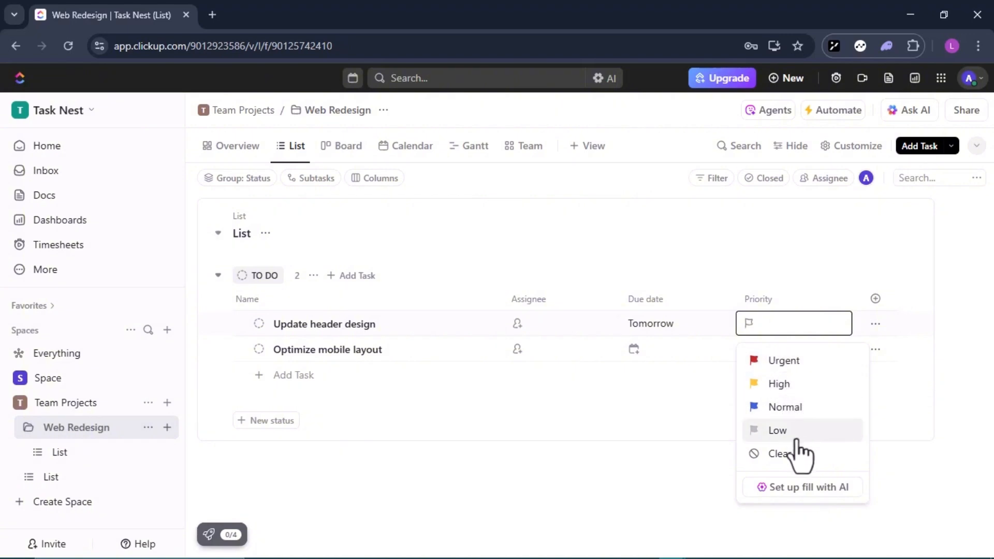
click(784, 362)
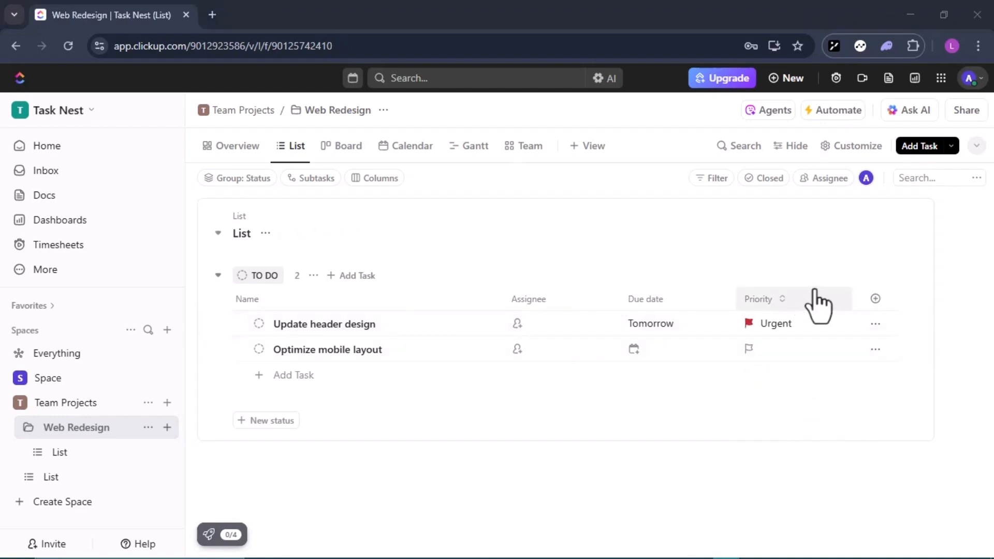
Step: View the field types that can be added as columns to the task list and close them without creating a field
click(874, 301)
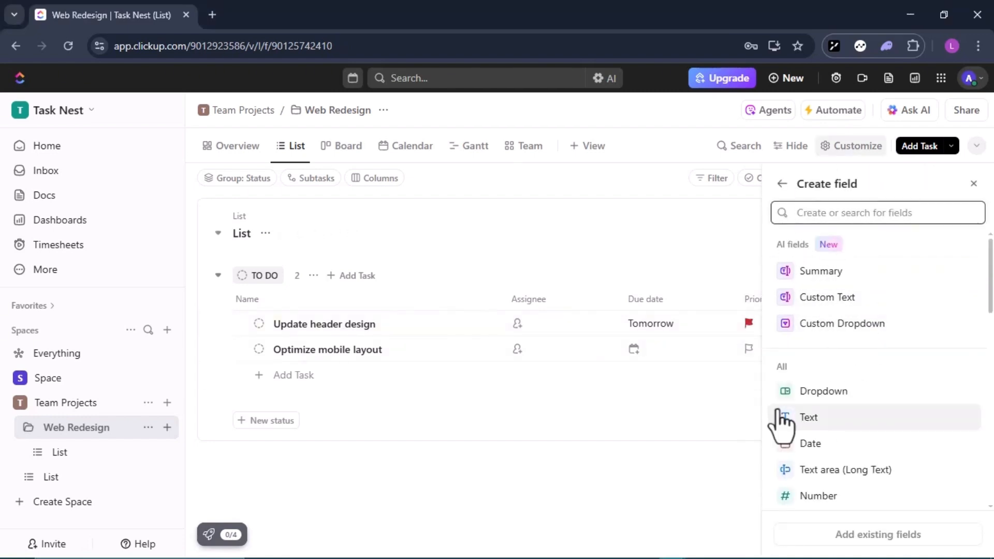
click(539, 397)
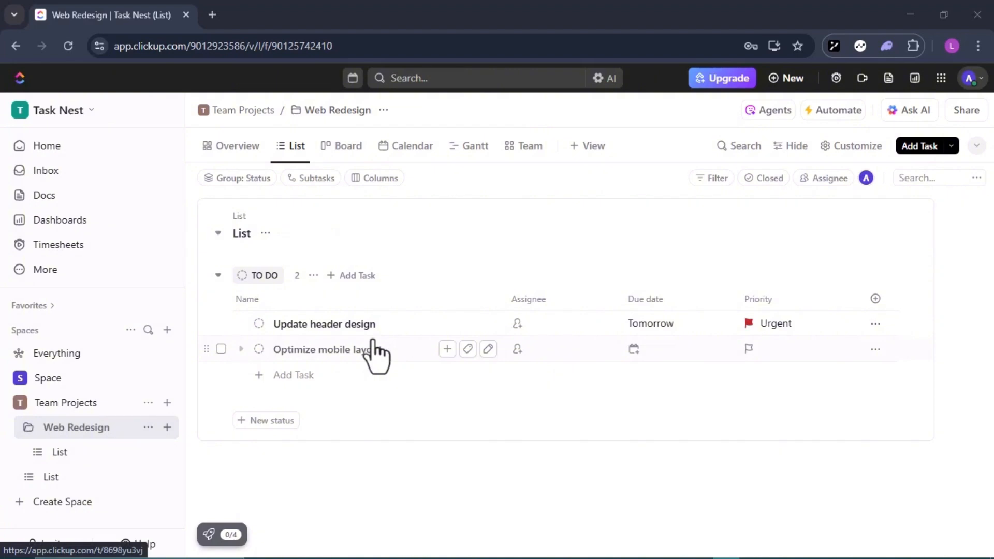
Step: Open the "Update header design" task and review its properties, description, custom fields, subtasks, checklists and attachments sections
drag(362, 344, 336, 315)
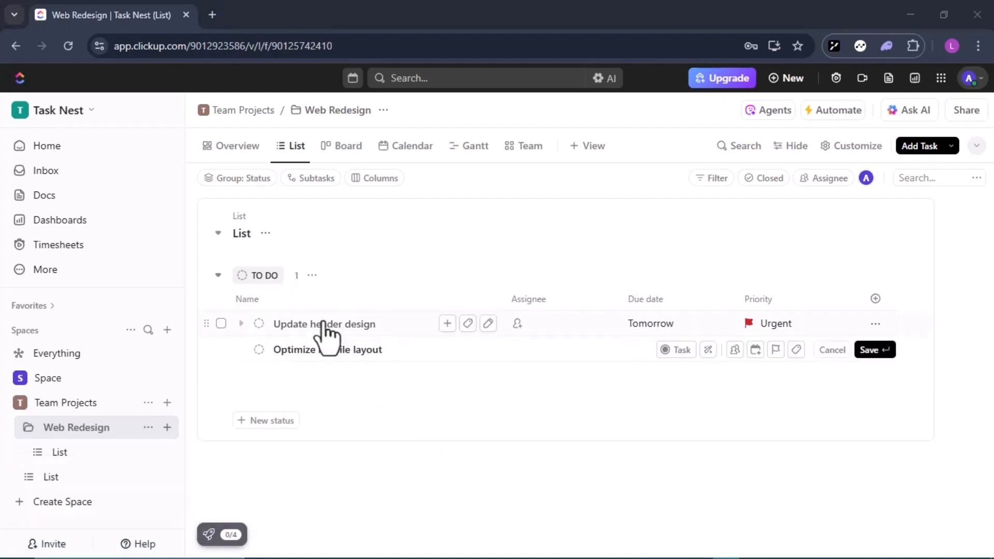
click(323, 327)
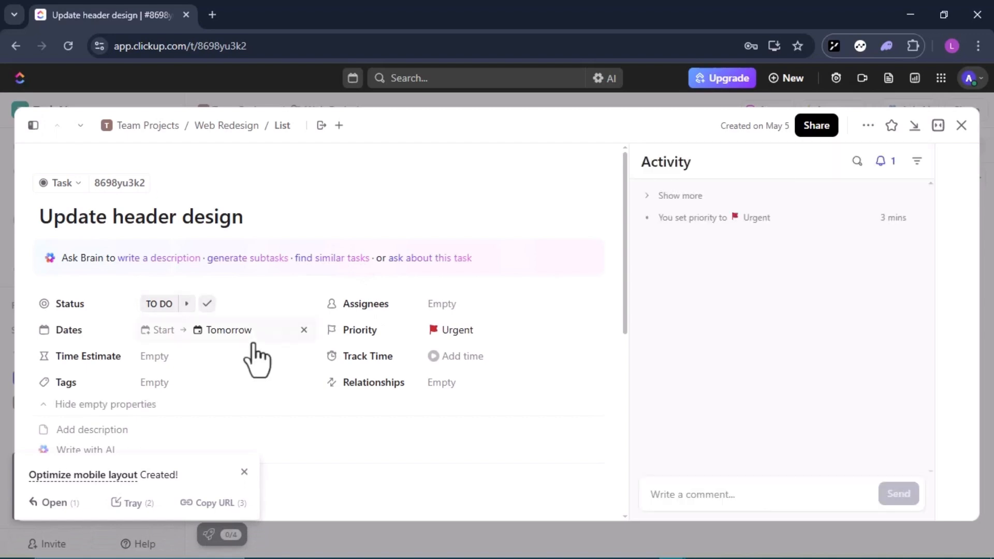
scroll(256, 358, down, 4)
scroll(254, 345, down, 1)
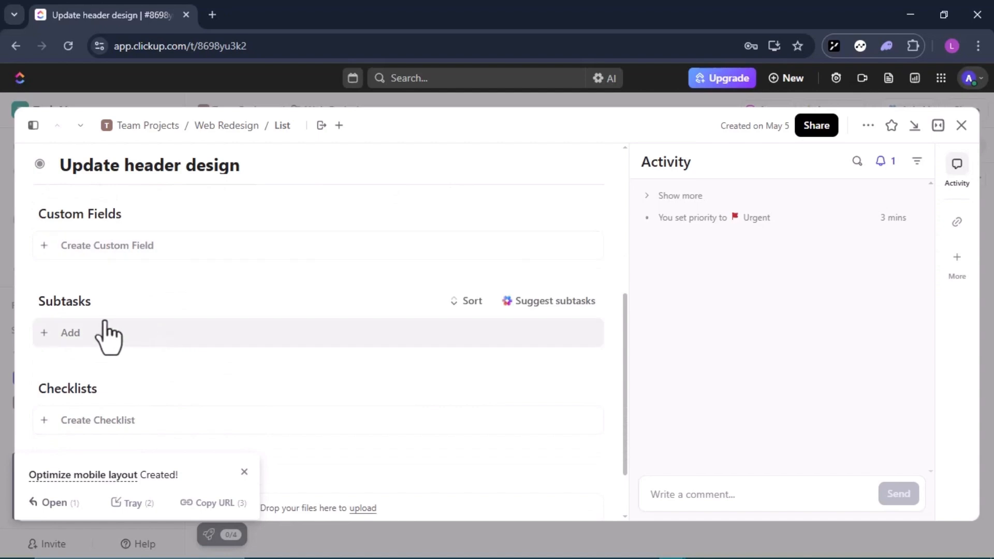
scroll(138, 360, down, 2)
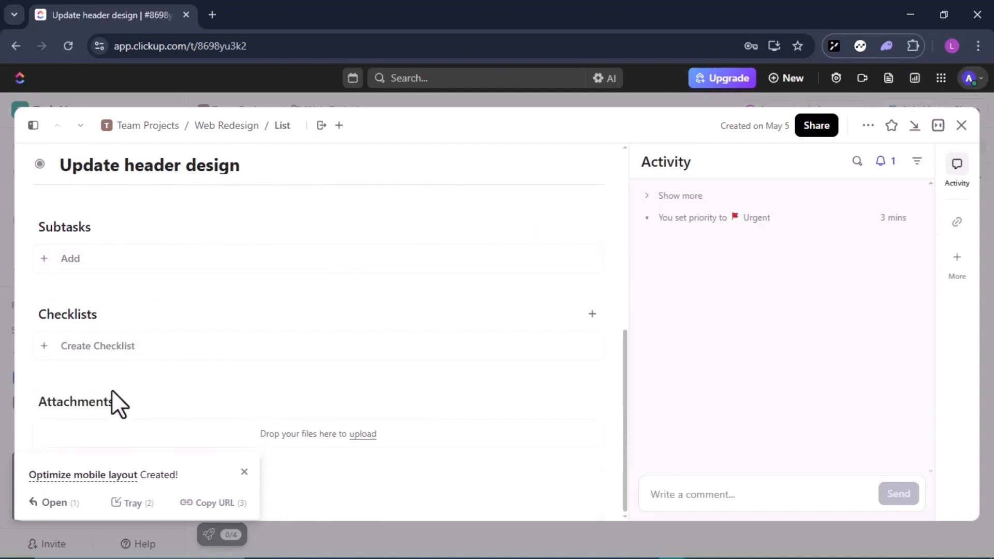
scroll(163, 398, up, 2)
scroll(163, 399, up, 4)
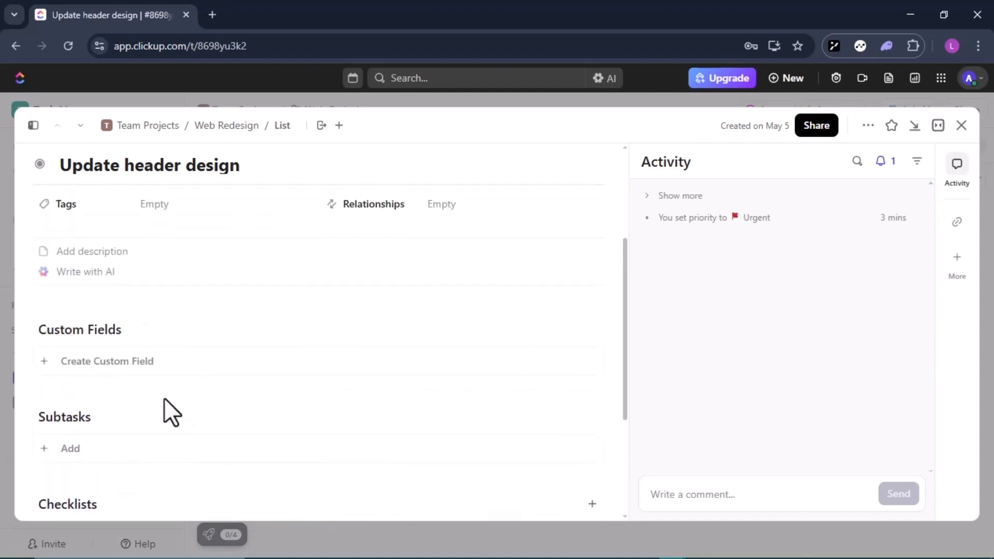
scroll(190, 340, up, 2)
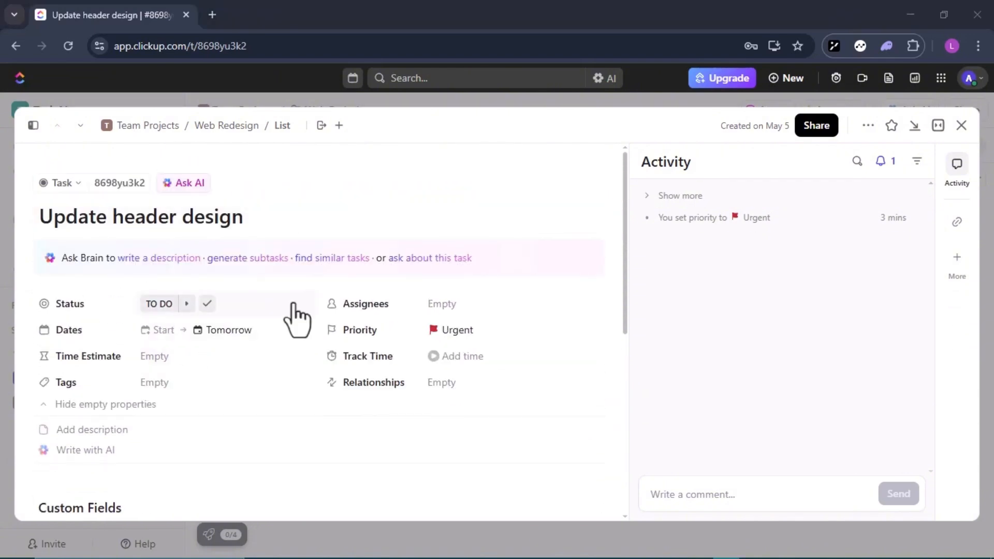
scroll(293, 304, down, 1)
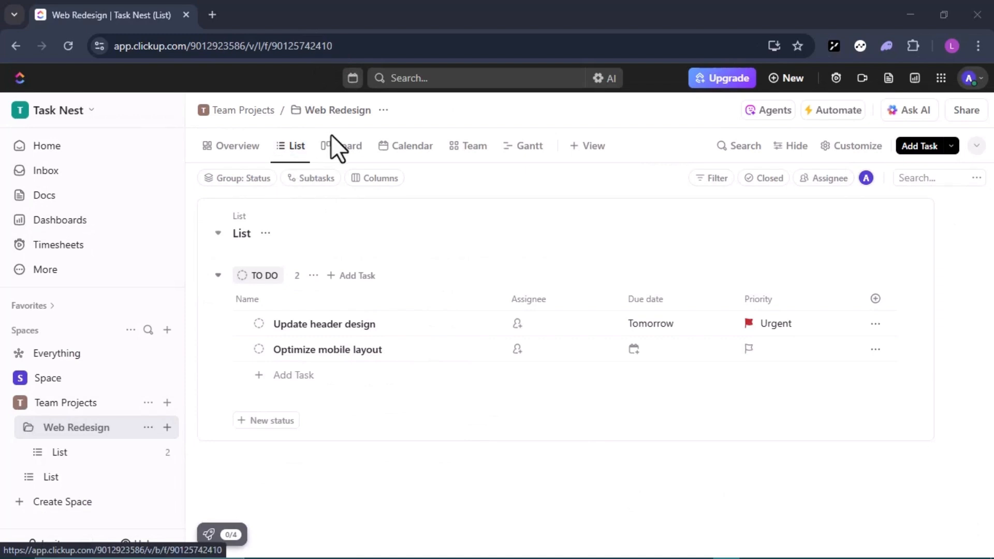
Step: Compare the Web Redesign folder's tasks in the Board and List views, ending in the Calendar view
click(338, 150)
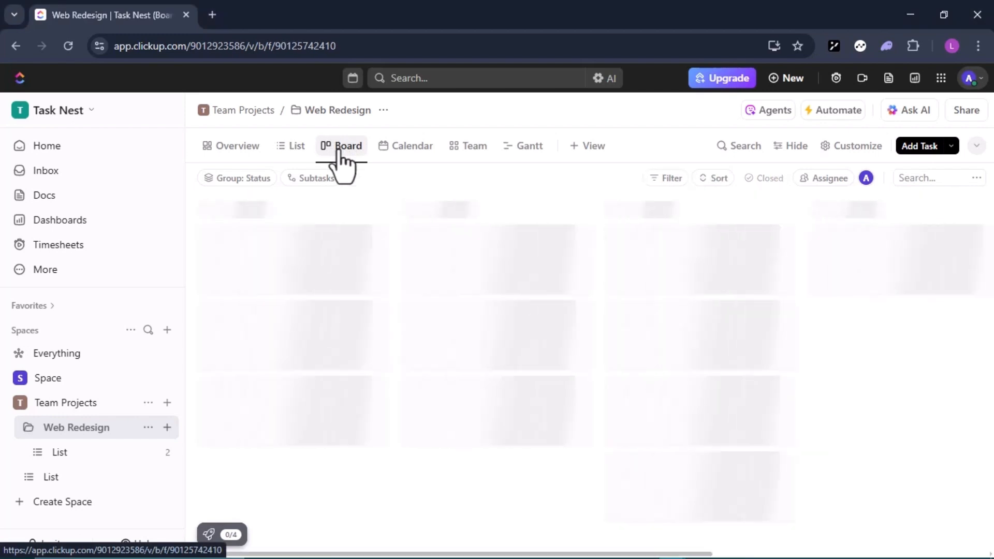
click(291, 153)
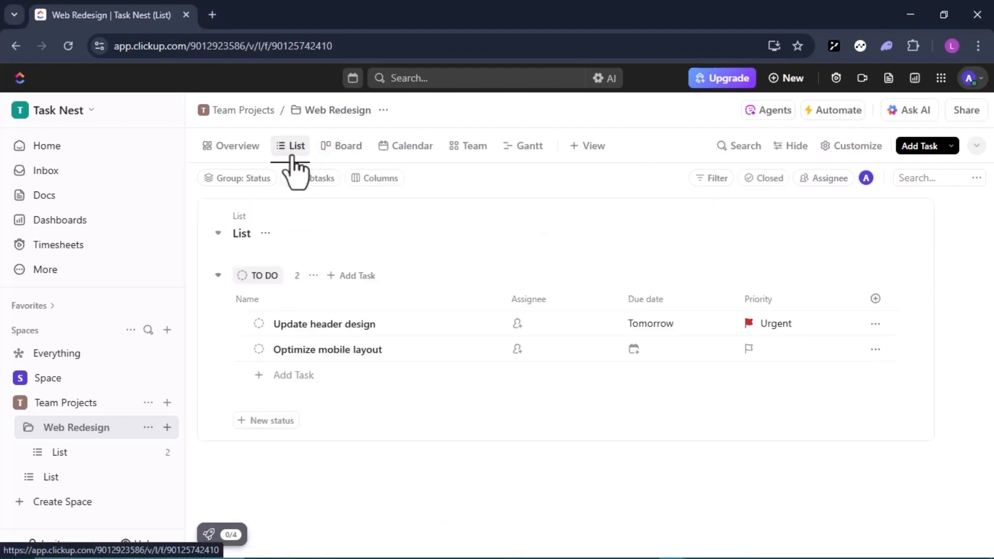
click(336, 150)
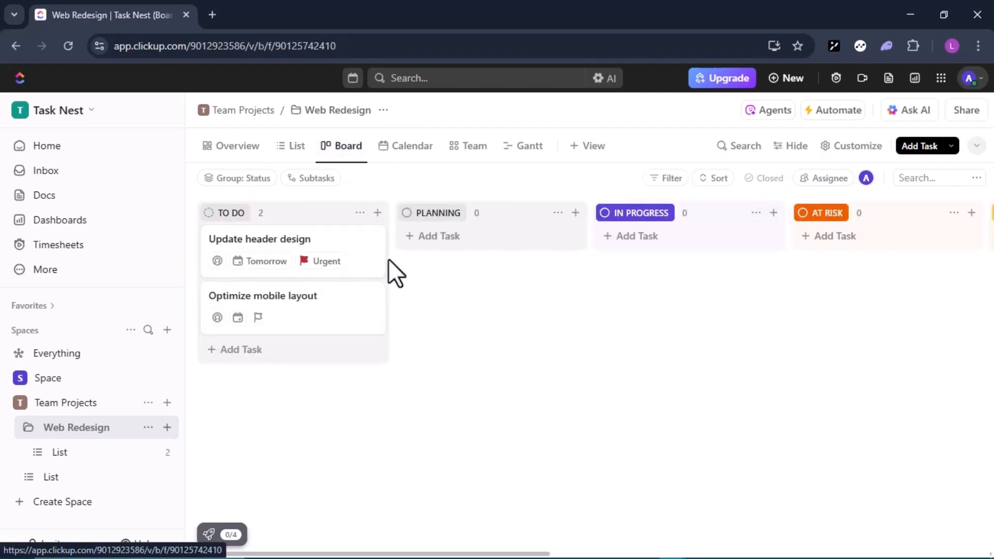
click(412, 149)
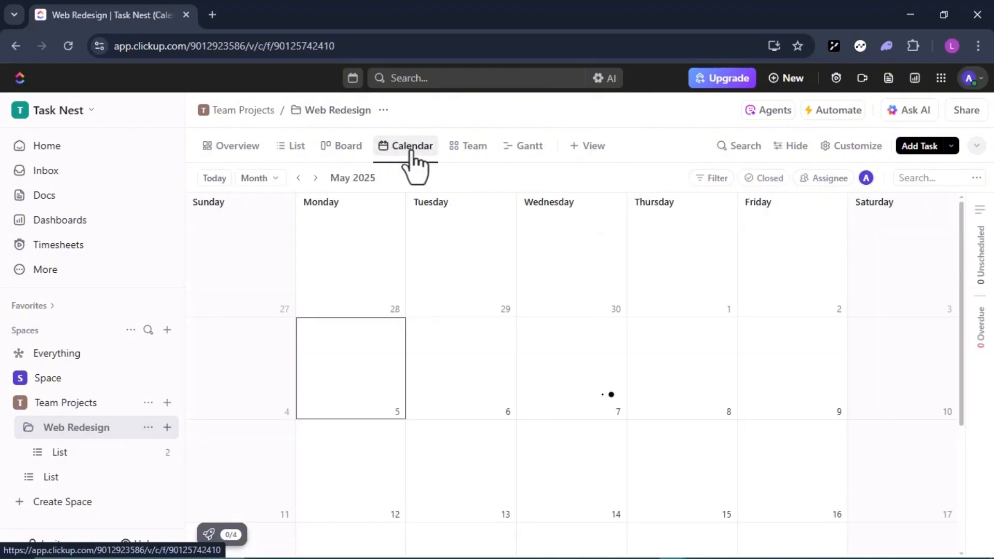